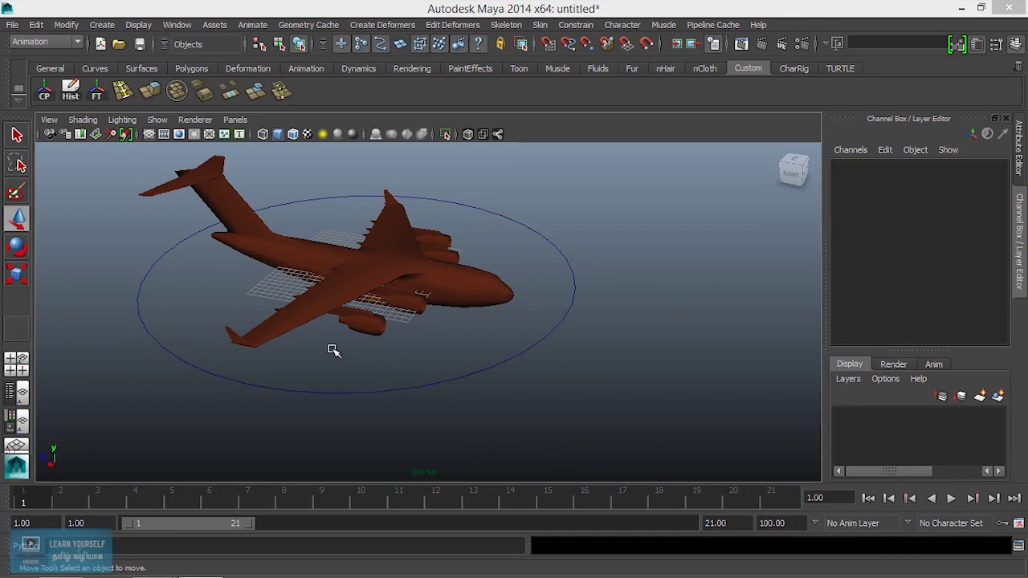
Open the Preferences window from Window > Settings/Preferences.
{"action": "left_click", "coordinate": [175, 25]}
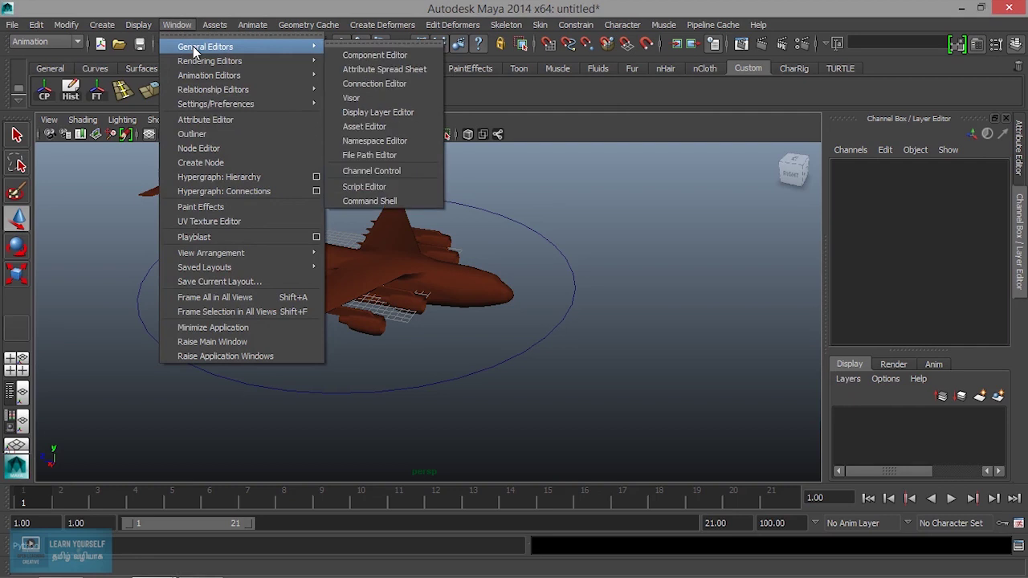
{"action": "mouse_move", "coordinate": [216, 103]}
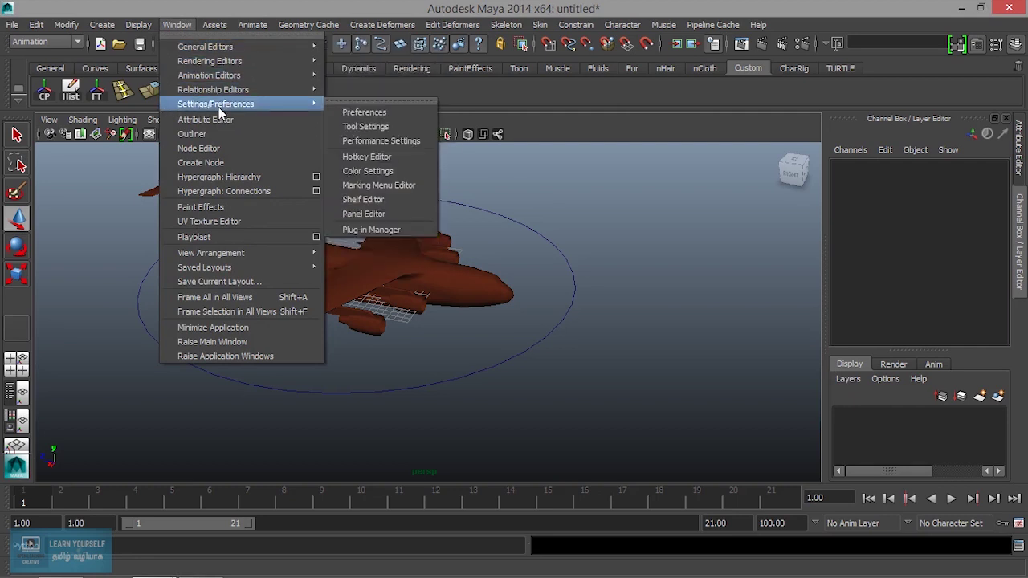
{"action": "left_click", "coordinate": [364, 113]}
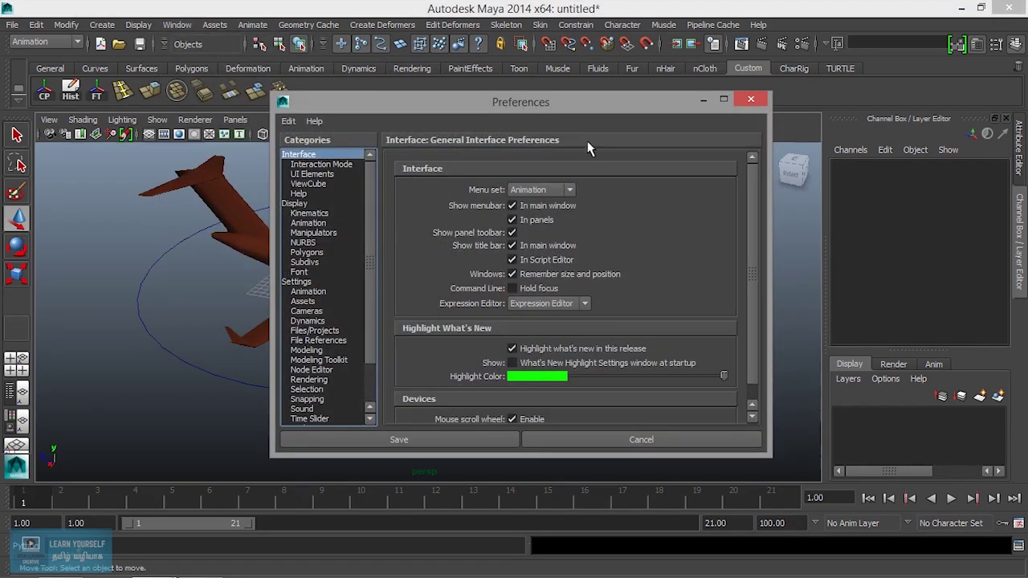
Save and close the preferences, then use the Animation Preferences button by the range slider.
{"action": "left_click", "coordinate": [750, 99]}
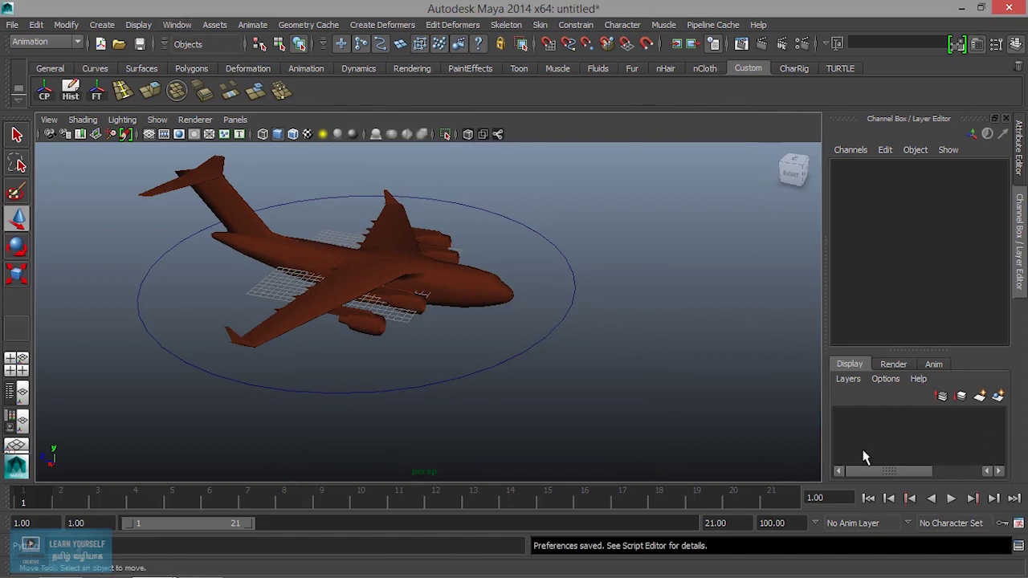
{"action": "left_click", "coordinate": [1017, 527]}
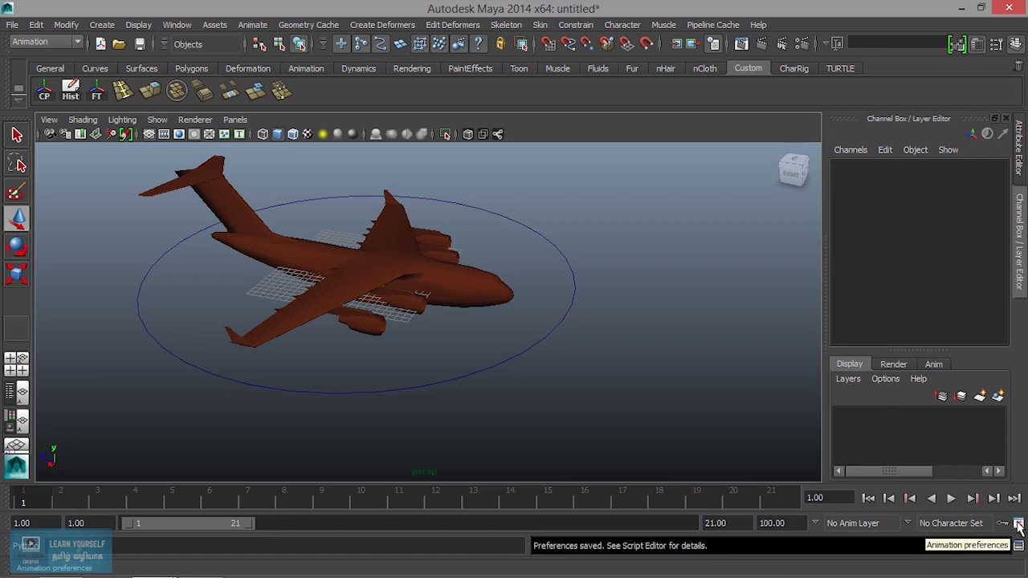
Reopen Preferences on the Settings category showing centimeter, degrees and Film (24 fps) units.
{"action": "left_click", "coordinate": [1018, 526]}
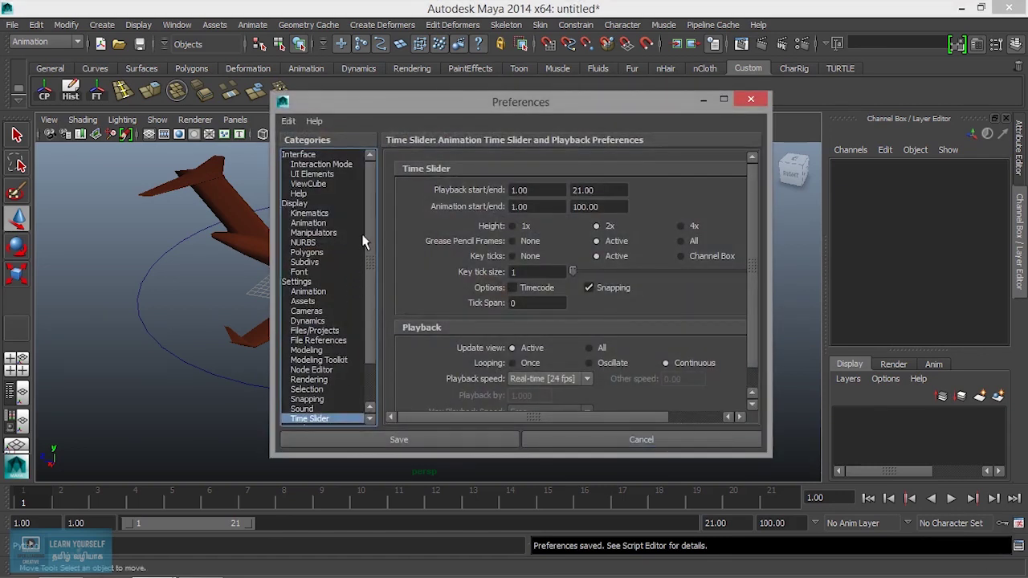
{"action": "left_click_drag", "start_coordinate": [369, 229], "coordinate": [371, 297]}
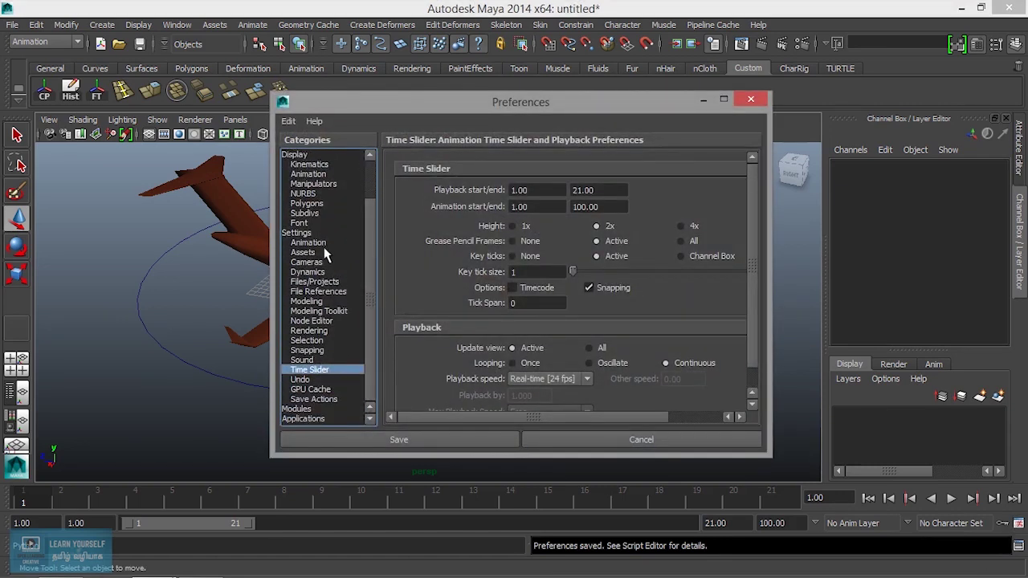
{"action": "left_click", "coordinate": [317, 242]}
{"action": "left_click", "coordinate": [307, 234]}
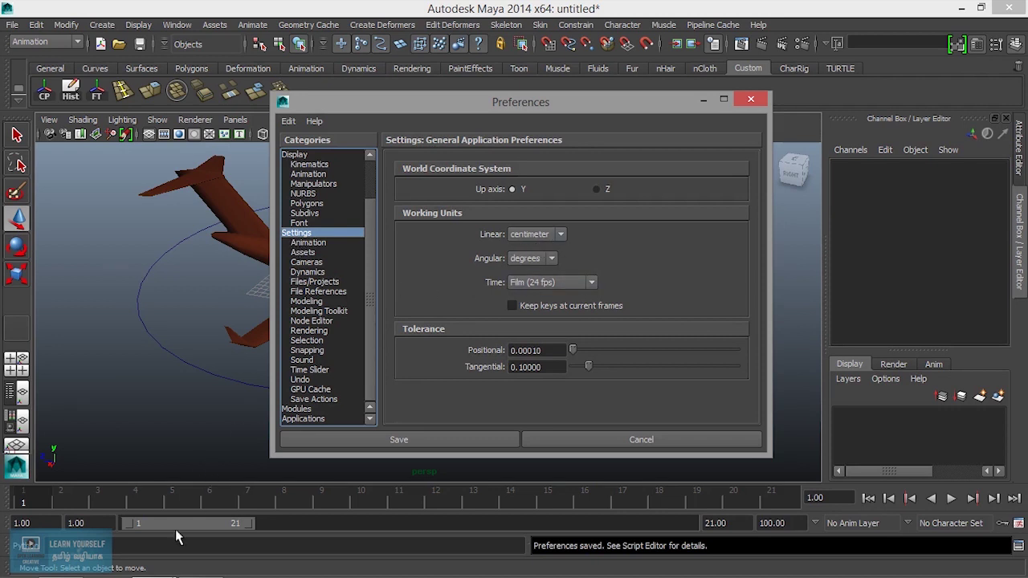
{"action": "left_click", "coordinate": [539, 260]}
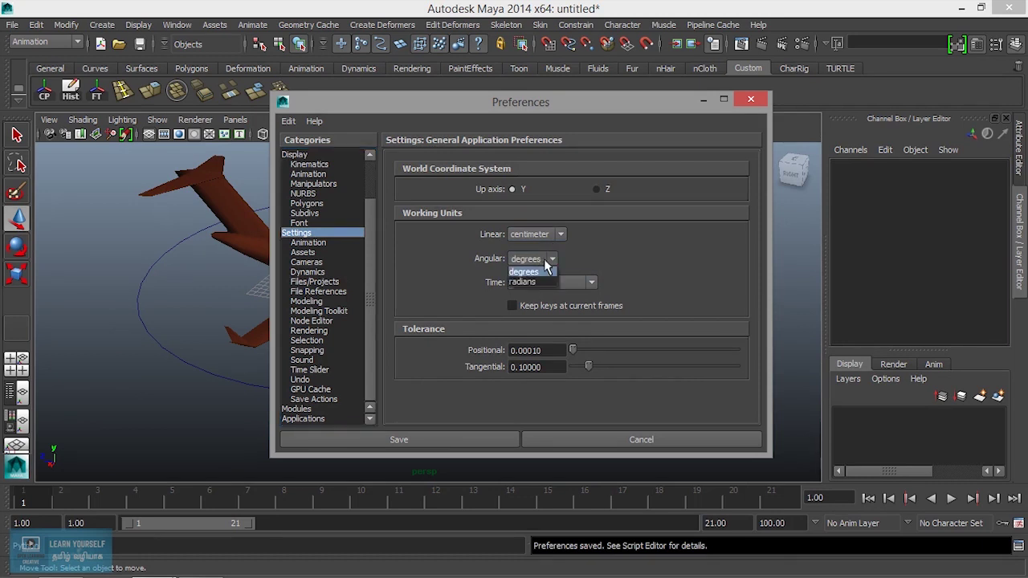
Review the Angular and Linear unit lists, then view the Time unit frame rates.
{"action": "left_click", "coordinate": [546, 234]}
{"action": "left_click", "coordinate": [546, 234]}
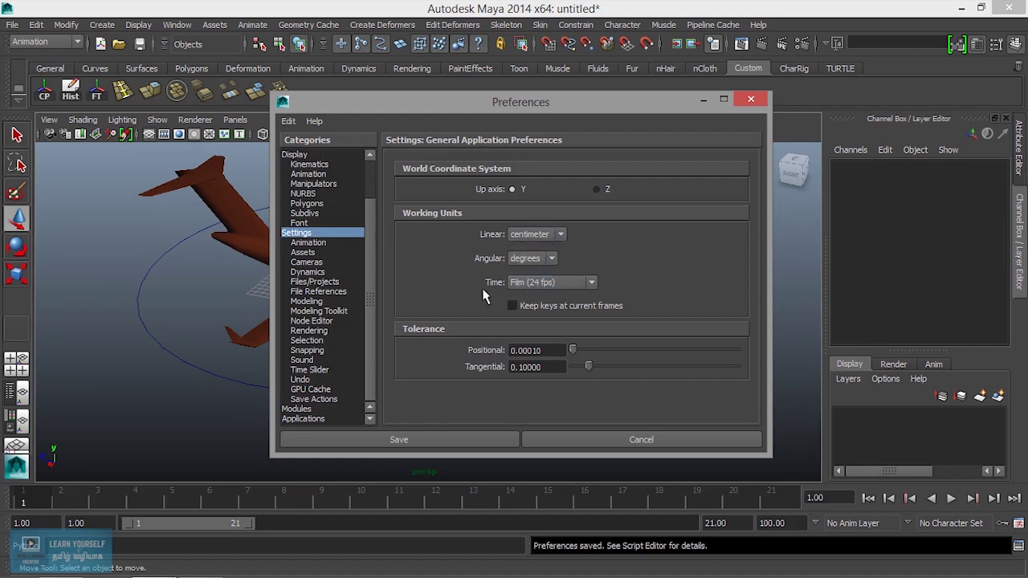
{"action": "left_click", "coordinate": [553, 287]}
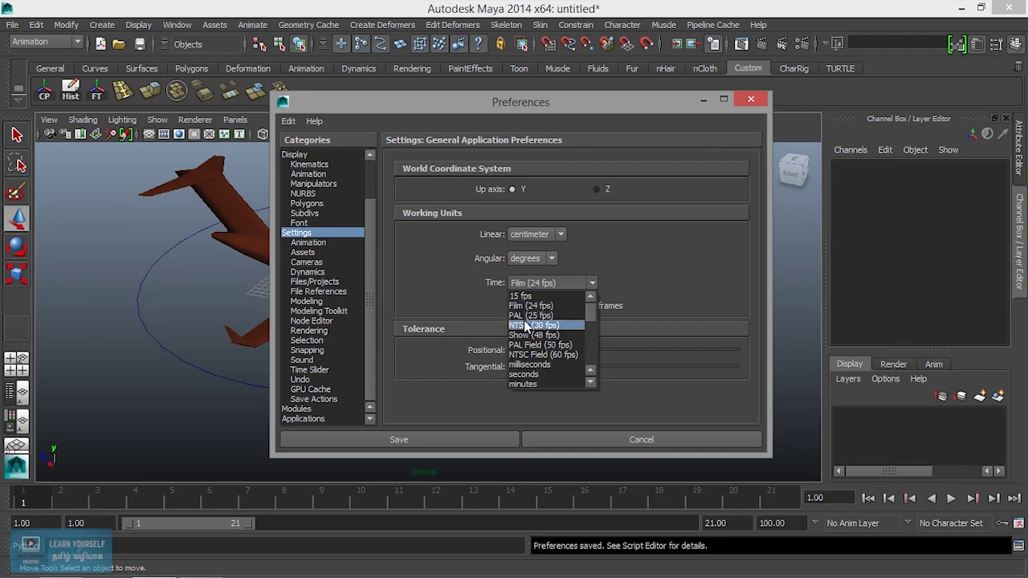
Keep time at Film (24 fps), scrub and play the plane's animation, stopping on frame 4.
{"action": "left_click", "coordinate": [663, 289]}
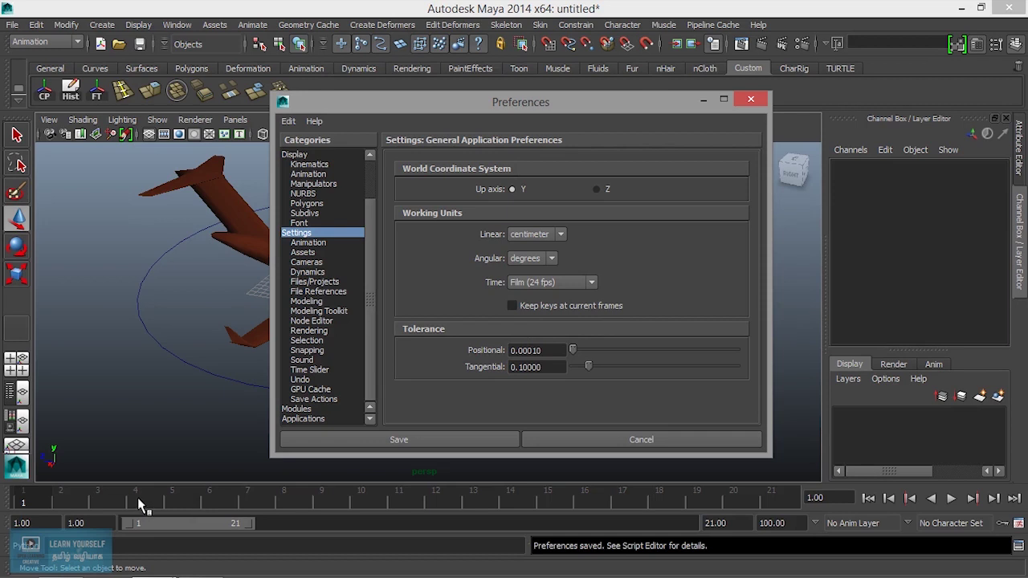
{"action": "left_click_drag", "start_coordinate": [129, 500], "coordinate": [181, 520]}
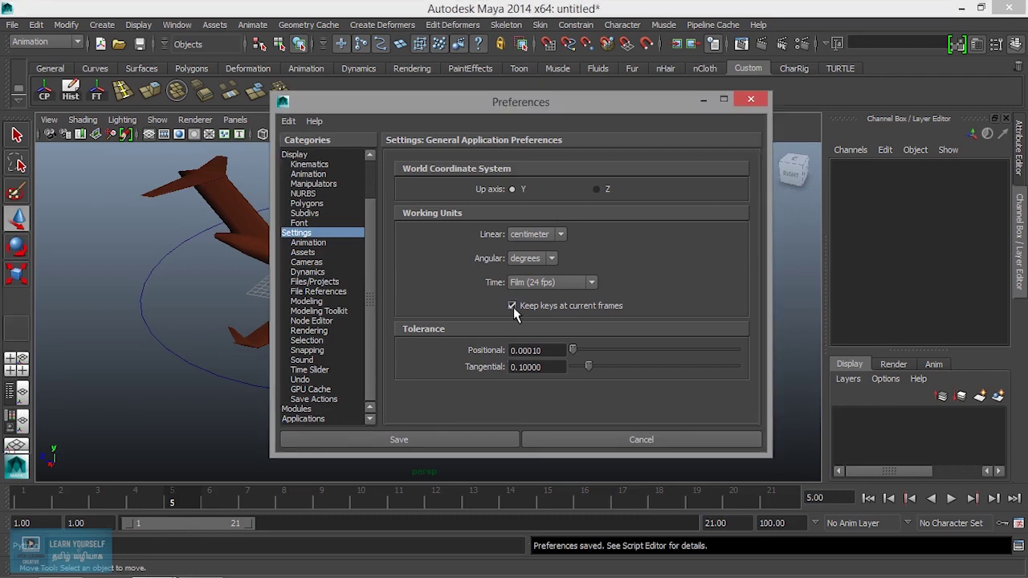
{"action": "left_click", "coordinate": [193, 500]}
{"action": "key", "text": "alt+v"}
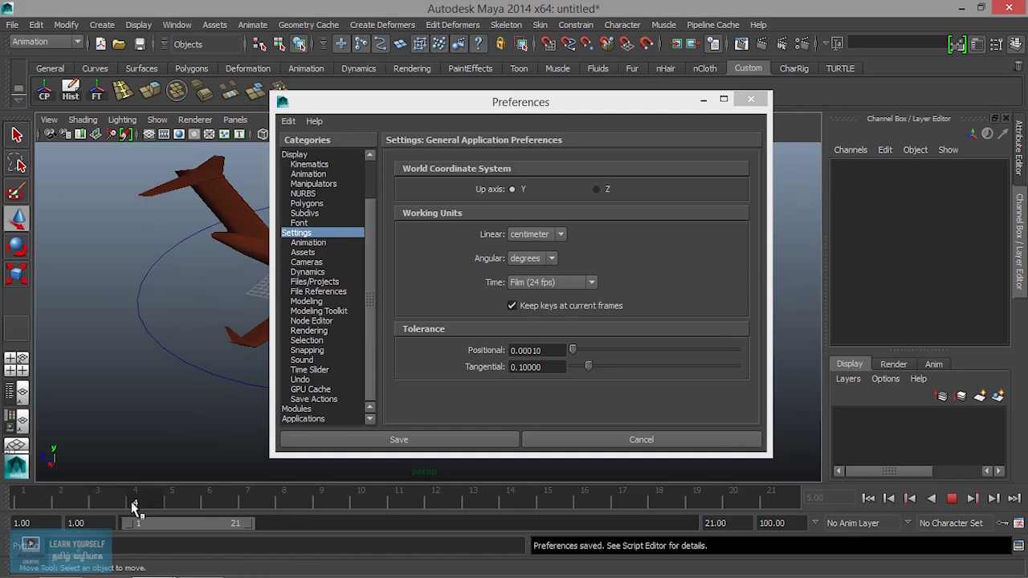
{"action": "left_click", "coordinate": [135, 502]}
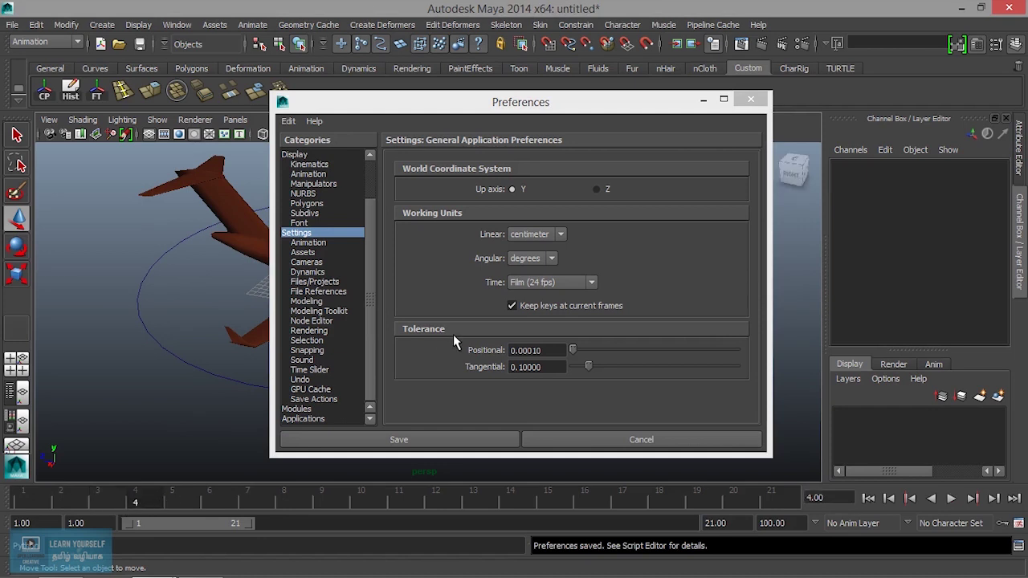
Turn off Keep keys at current frames and show the Animation preferences.
{"action": "left_click", "coordinate": [513, 306]}
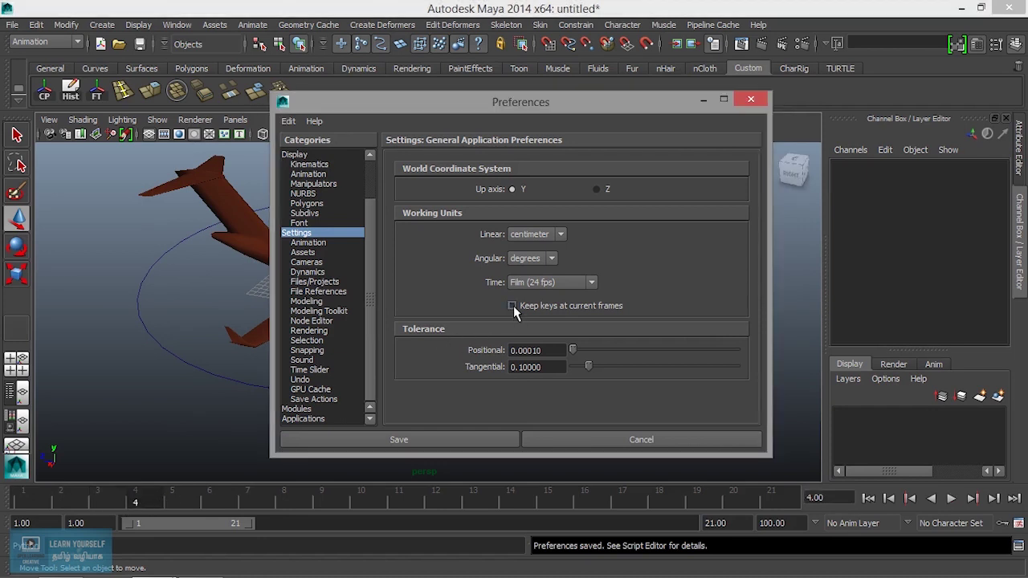
{"action": "left_click", "coordinate": [317, 253]}
{"action": "left_click", "coordinate": [321, 245]}
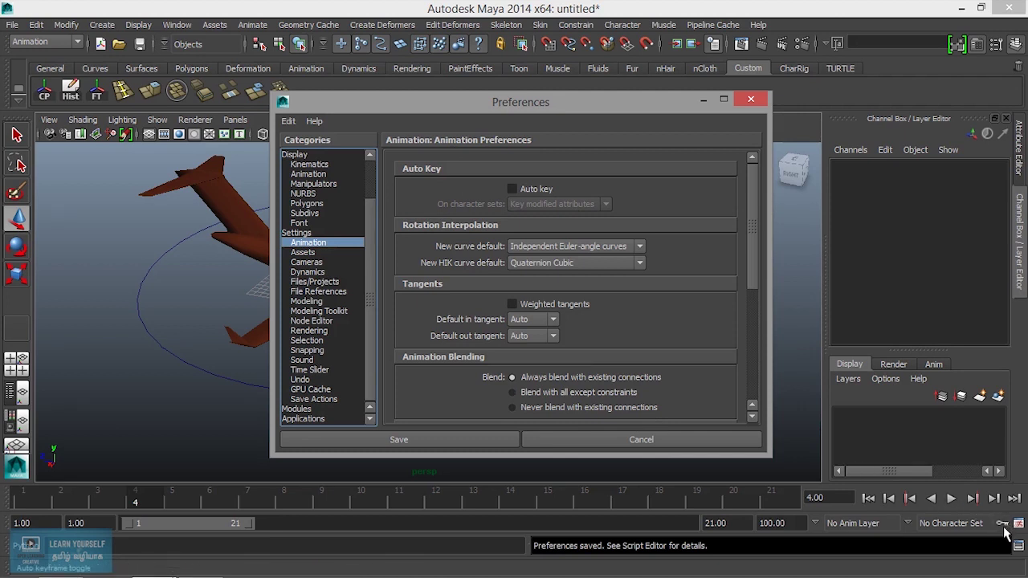
Switch Auto key on in Animation preferences and move the window off the plane.
{"action": "left_click", "coordinate": [512, 188]}
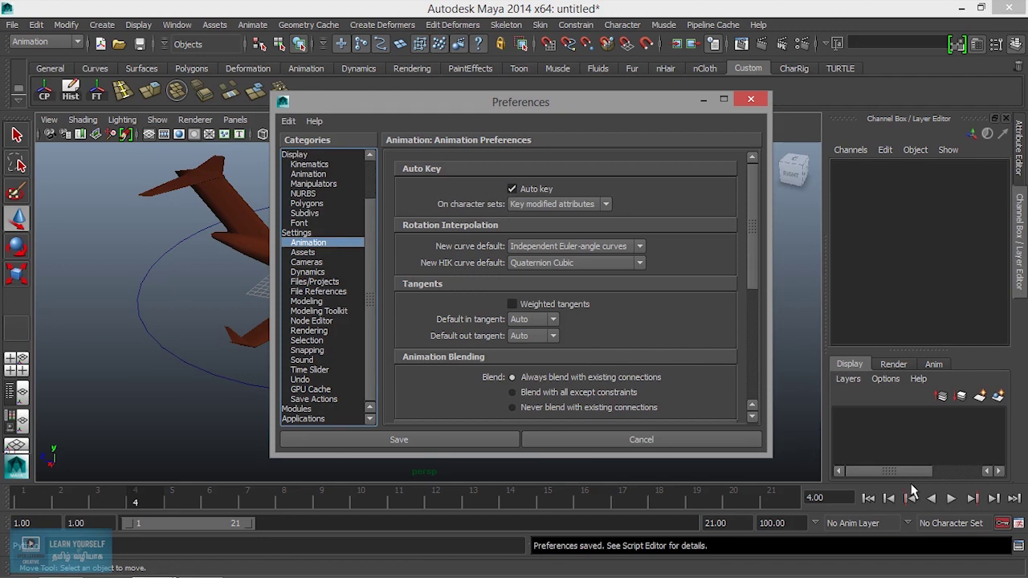
{"action": "left_click", "coordinate": [513, 190]}
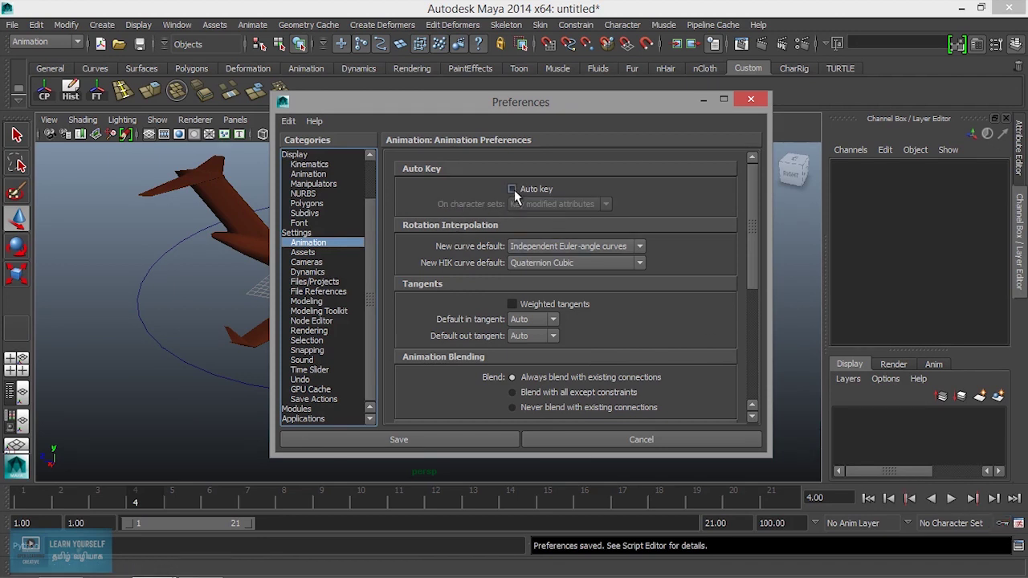
{"action": "left_click", "coordinate": [513, 190]}
{"action": "left_click_drag", "start_coordinate": [517, 101], "coordinate": [727, 47]}
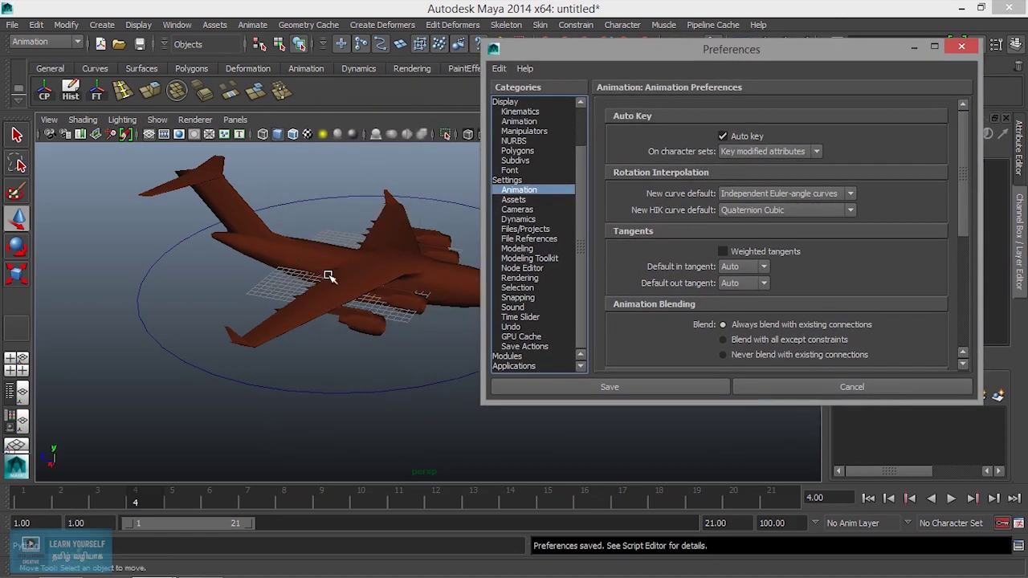
Select the control circle nurbsCircle1 and keep character-set keying at Key modified attributes.
{"action": "left_click", "coordinate": [320, 380]}
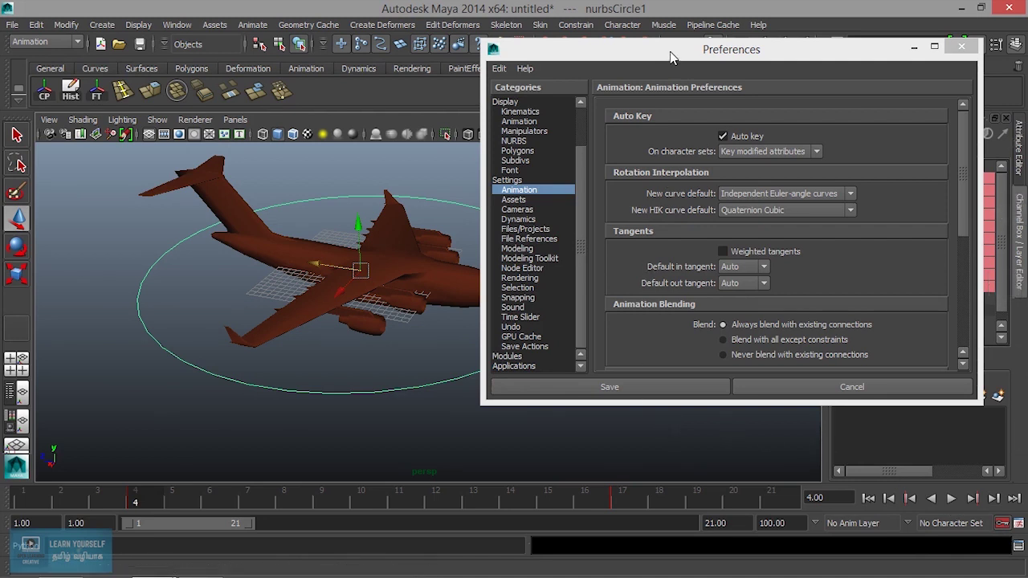
{"action": "left_click_drag", "start_coordinate": [670, 52], "coordinate": [488, 58]}
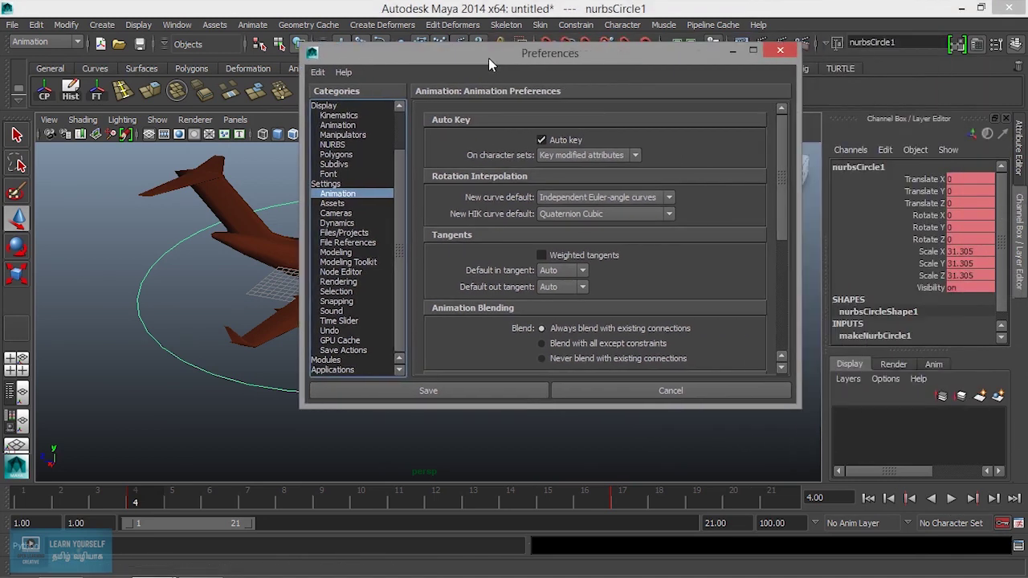
{"action": "left_click", "coordinate": [576, 159]}
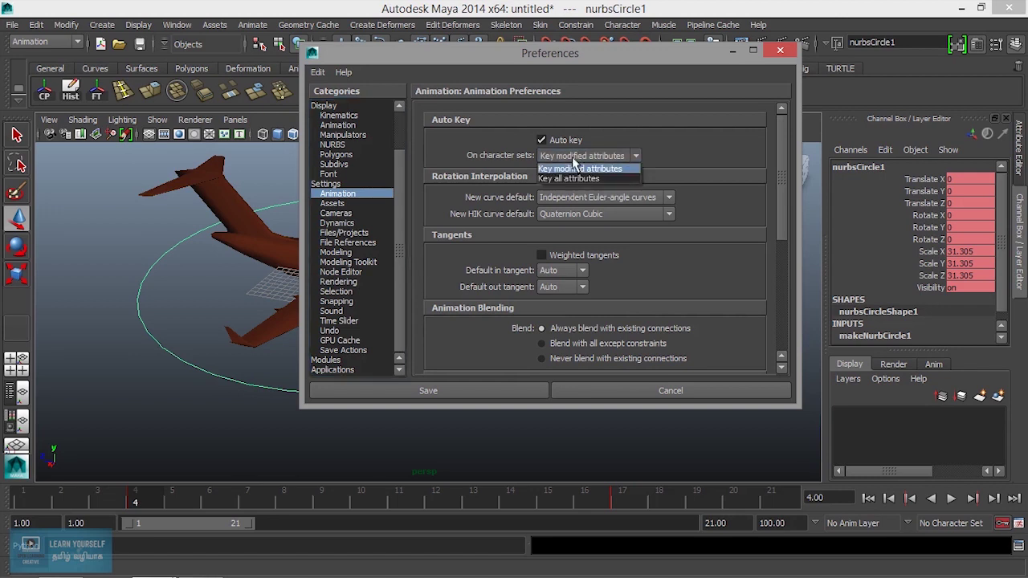
{"action": "left_click", "coordinate": [167, 313]}
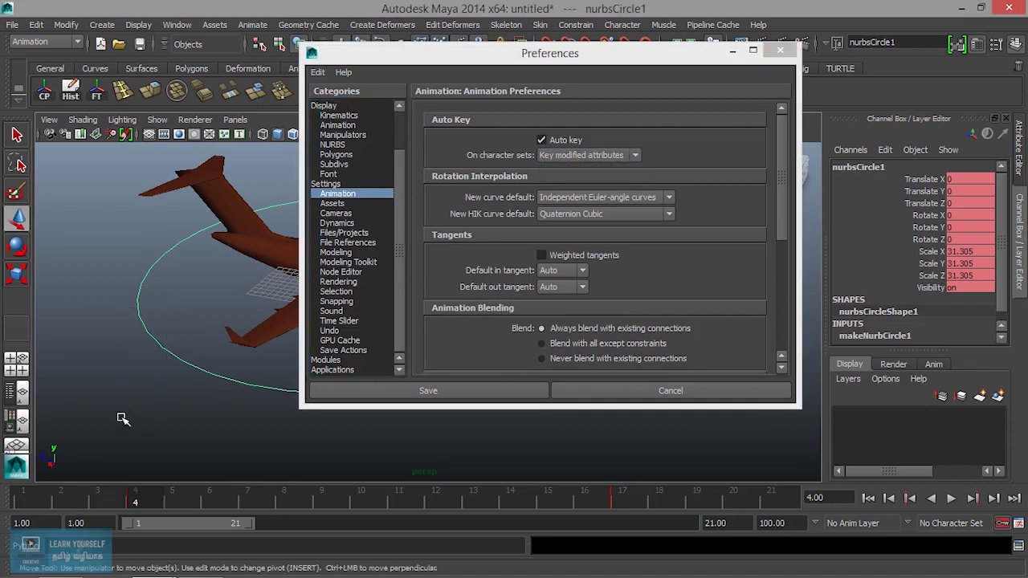
Turn Auto key off and select the circle's translate and rotate channels in the Channel Box.
{"action": "left_click", "coordinate": [541, 140]}
{"action": "left_click_drag", "start_coordinate": [928, 229], "coordinate": [932, 275]}
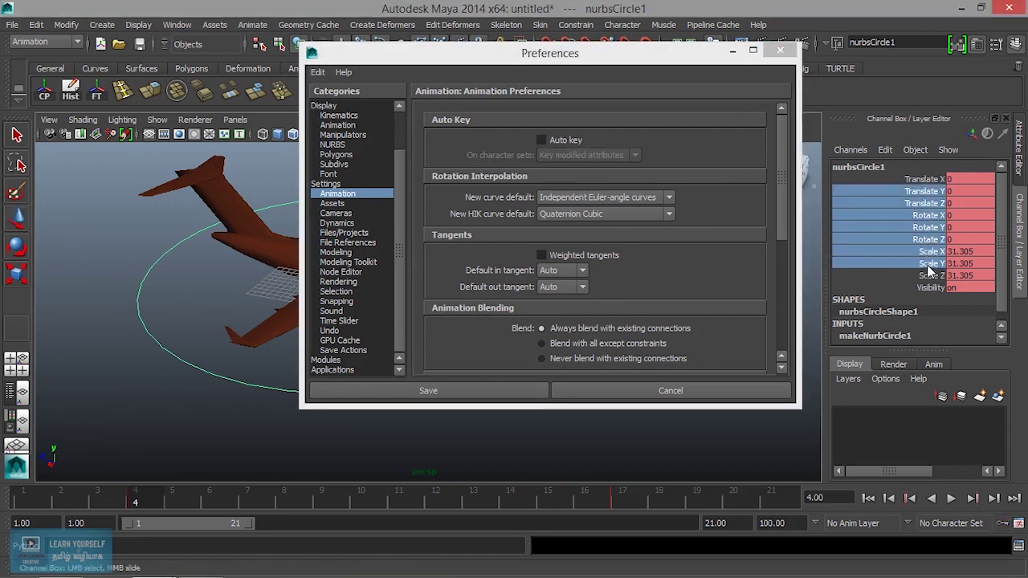
{"action": "left_click_drag", "start_coordinate": [929, 179], "coordinate": [936, 290]}
Break Connections on the selected channels to remove their keys, then re-enable Auto key.
{"action": "right_click", "coordinate": [931, 219]}
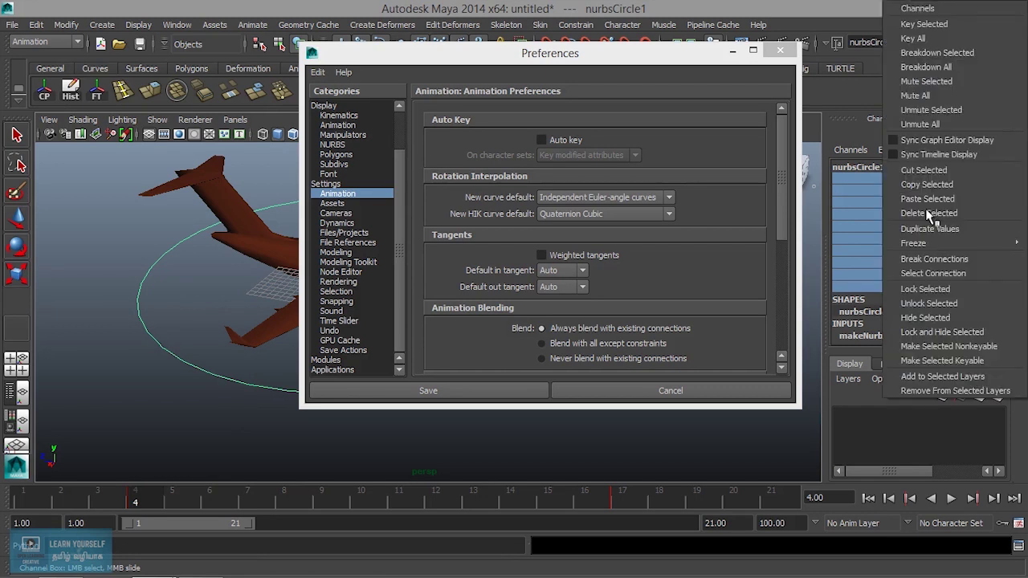
{"action": "left_click", "coordinate": [938, 259]}
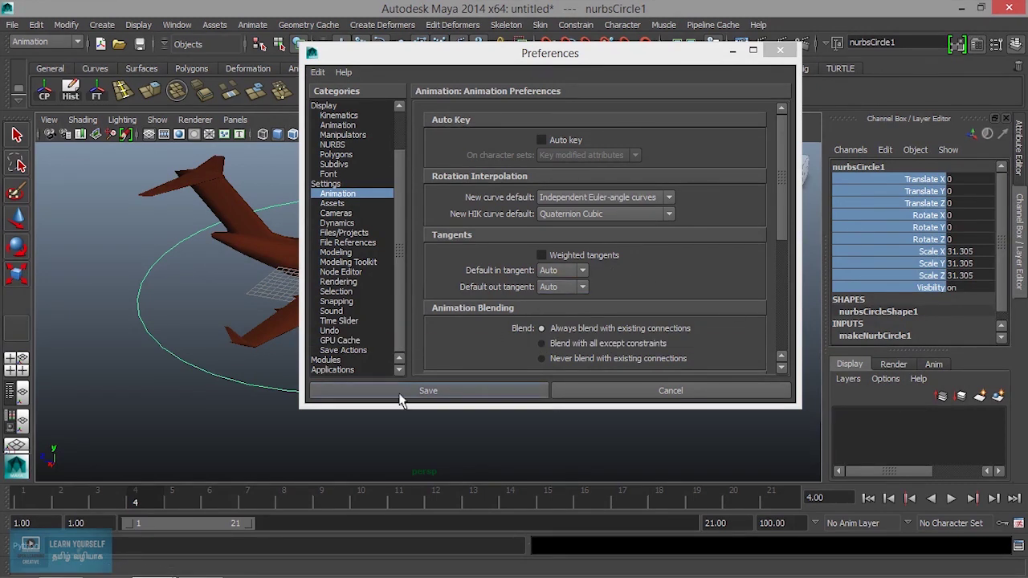
{"action": "left_click", "coordinate": [541, 141]}
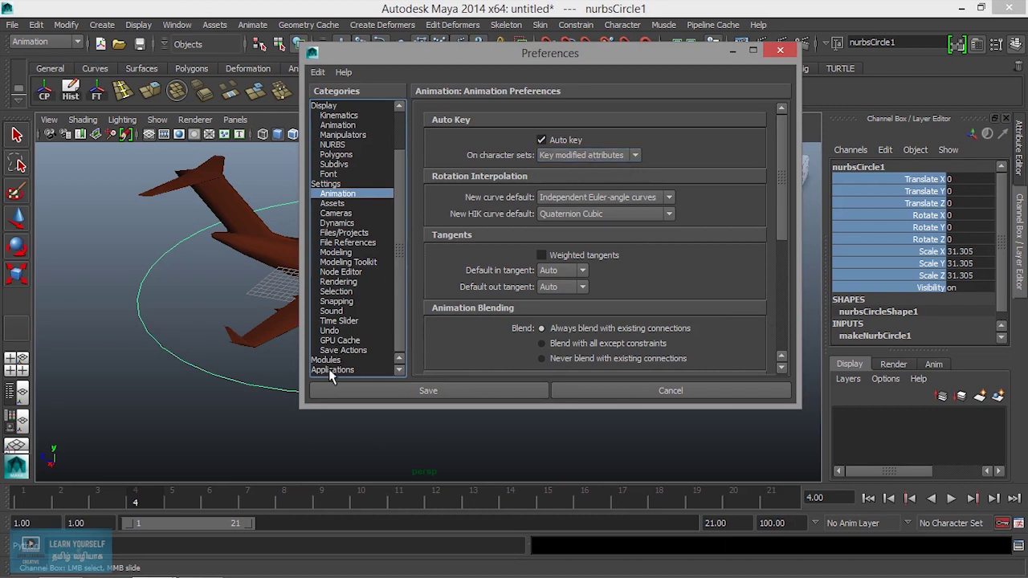
{"action": "left_click", "coordinate": [173, 333]}
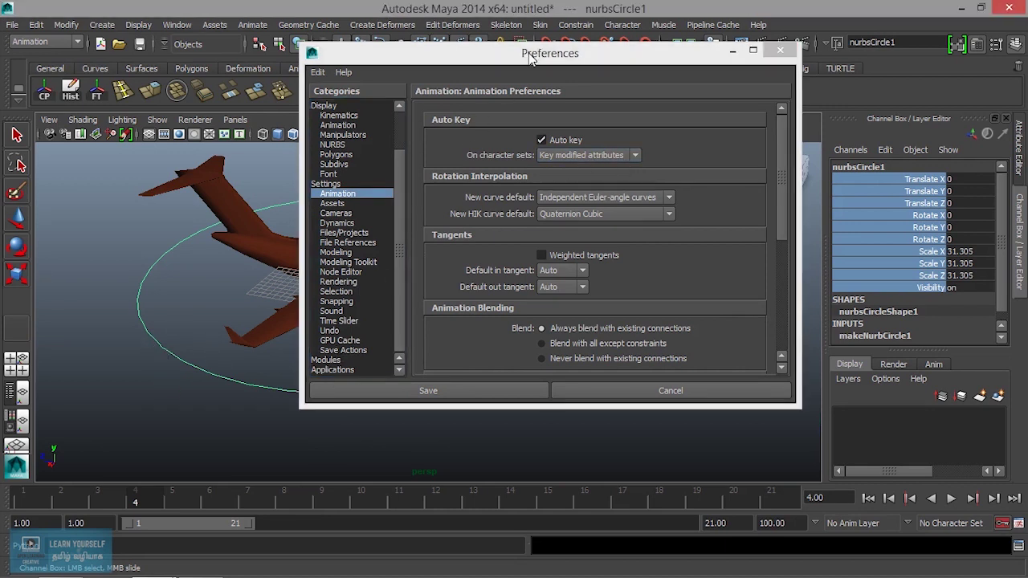
Tilt the airplane to Rotate Z -8.067 with the Rotate tool.
{"action": "left_click_drag", "start_coordinate": [533, 53], "coordinate": [602, 56]}
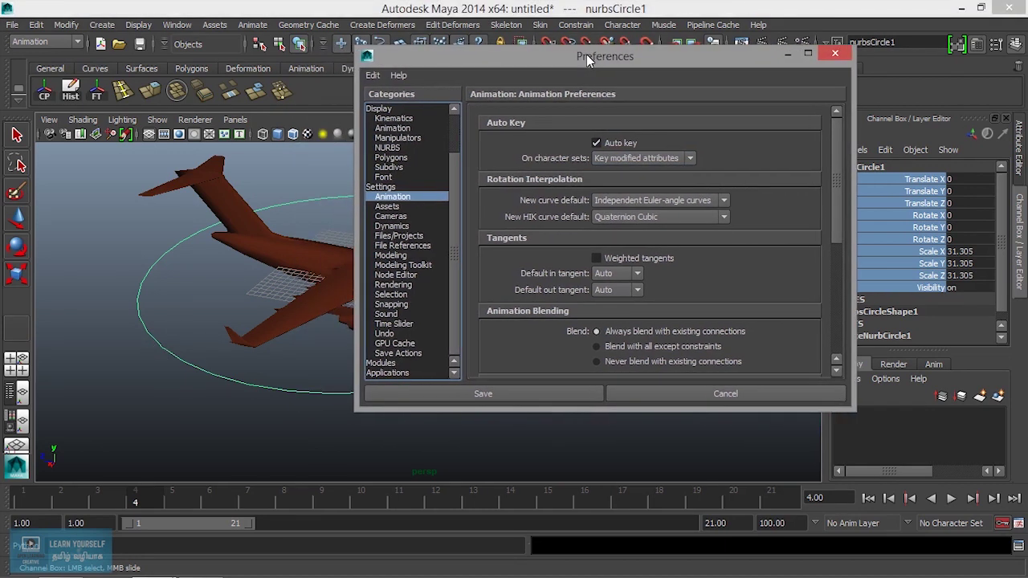
{"action": "left_click", "coordinate": [16, 247]}
{"action": "left_click_drag", "start_coordinate": [354, 232], "coordinate": [325, 228]}
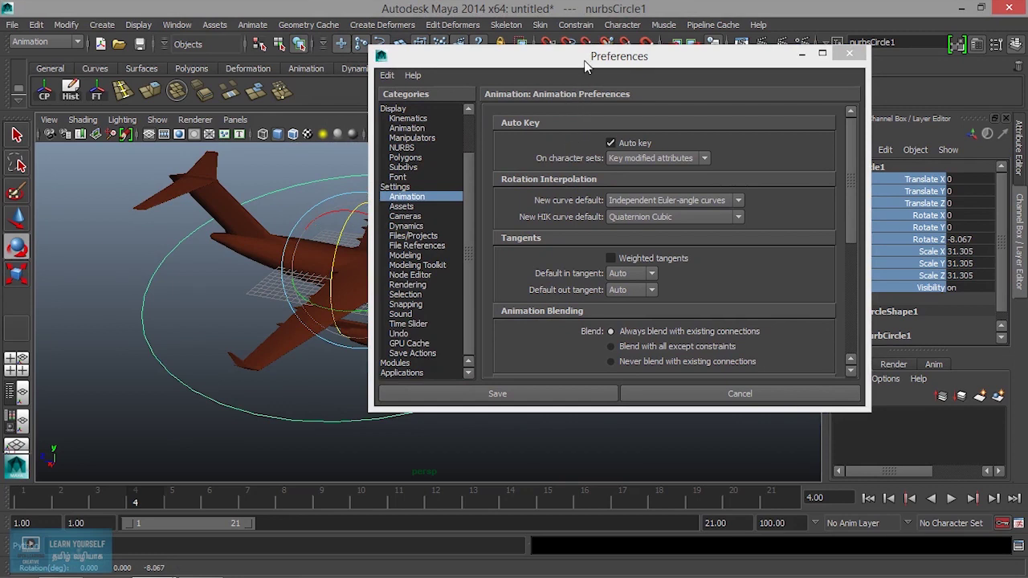
{"action": "left_click_drag", "start_coordinate": [585, 65], "coordinate": [630, 68]}
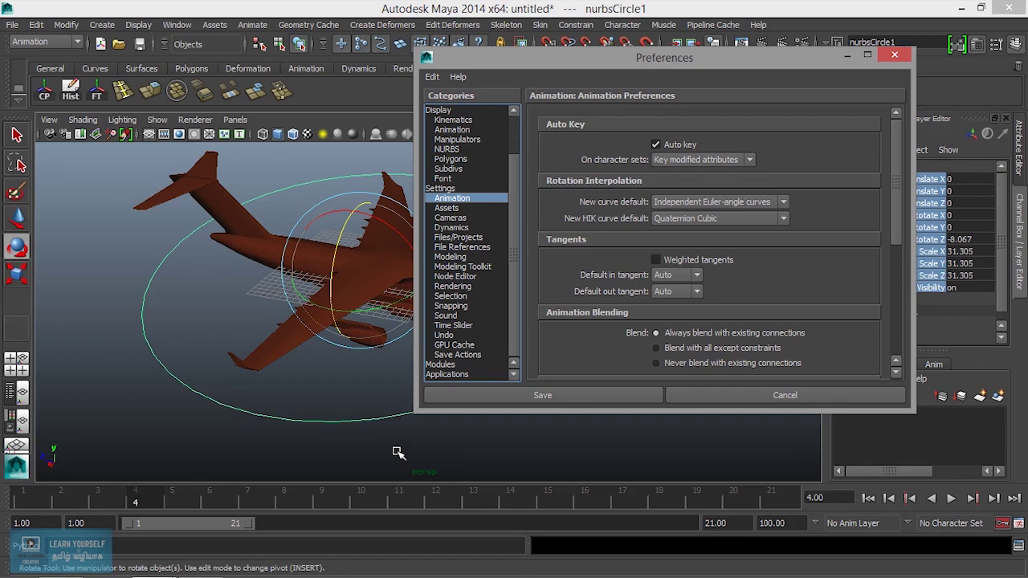
Turn off Auto key and select all of the circle's translate channels with the Move tool.
{"action": "left_click", "coordinate": [656, 145]}
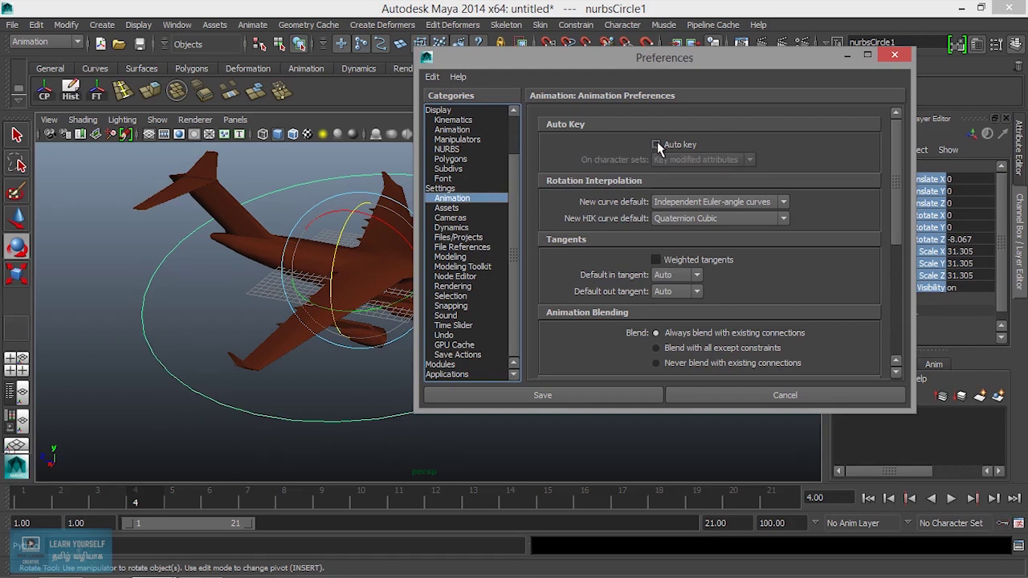
{"action": "left_click", "coordinate": [936, 181]}
{"action": "key", "text": "w"}
{"action": "left_click_drag", "start_coordinate": [940, 183], "coordinate": [941, 206]}
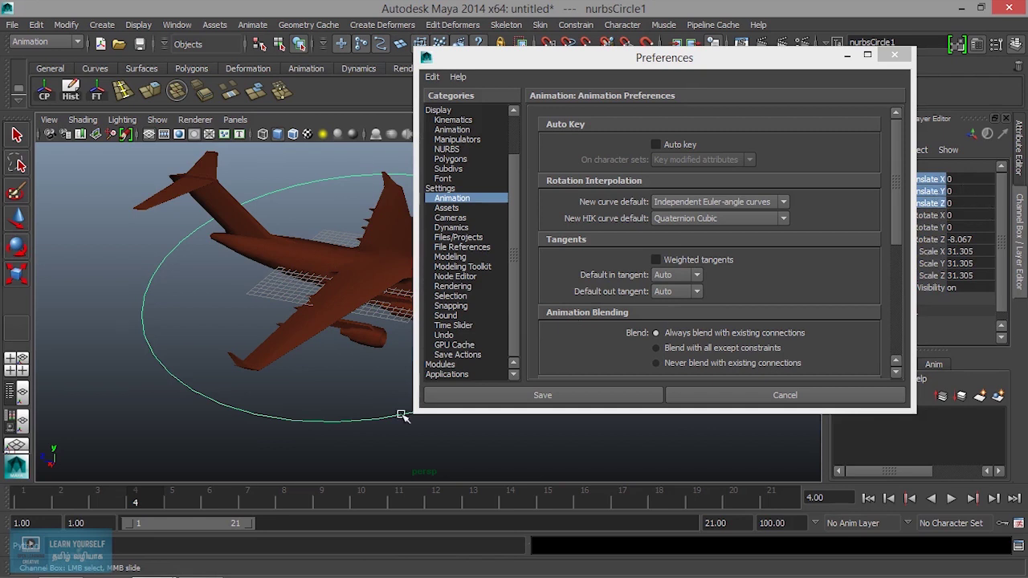
Key the circle's translate channels at frame 4 with Key Selected, then go to frame 10.
{"action": "right_click", "coordinate": [930, 191]}
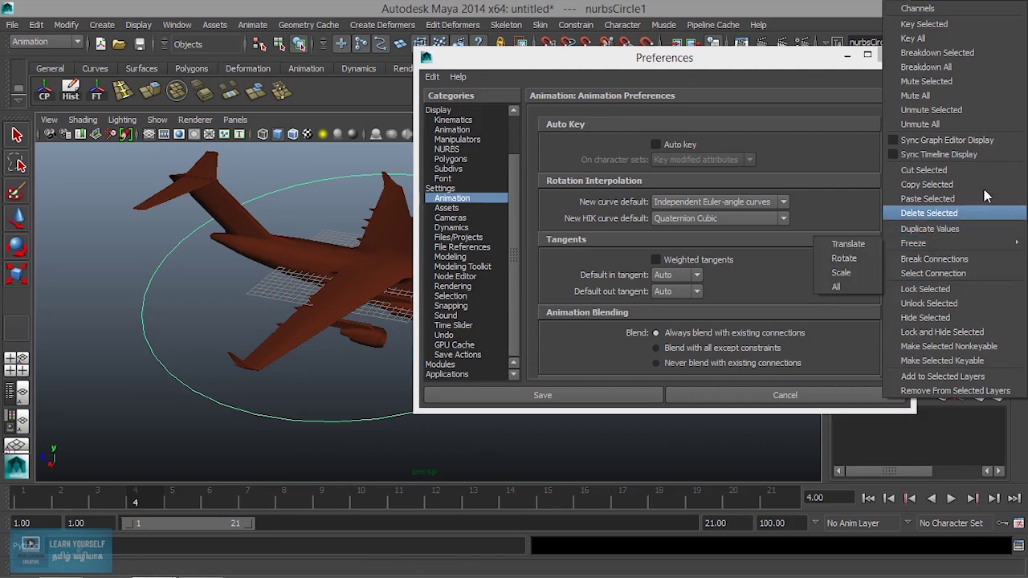
{"action": "left_click", "coordinate": [947, 27]}
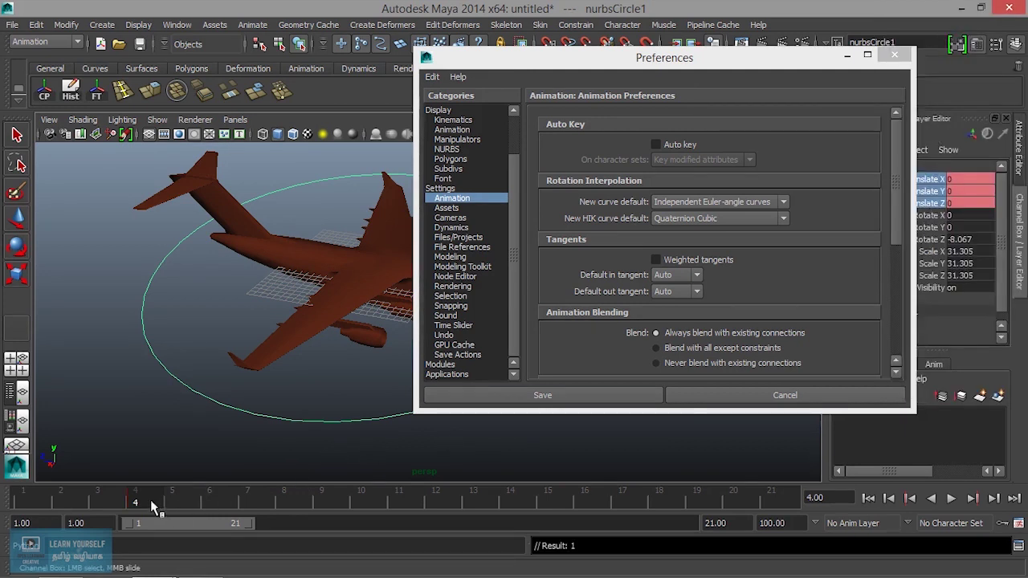
{"action": "key", "text": "alt+v"}
{"action": "left_click", "coordinate": [360, 504]}
With Auto key on, bank the control circle at frame 10 and preview the motion.
{"action": "left_click", "coordinate": [664, 145]}
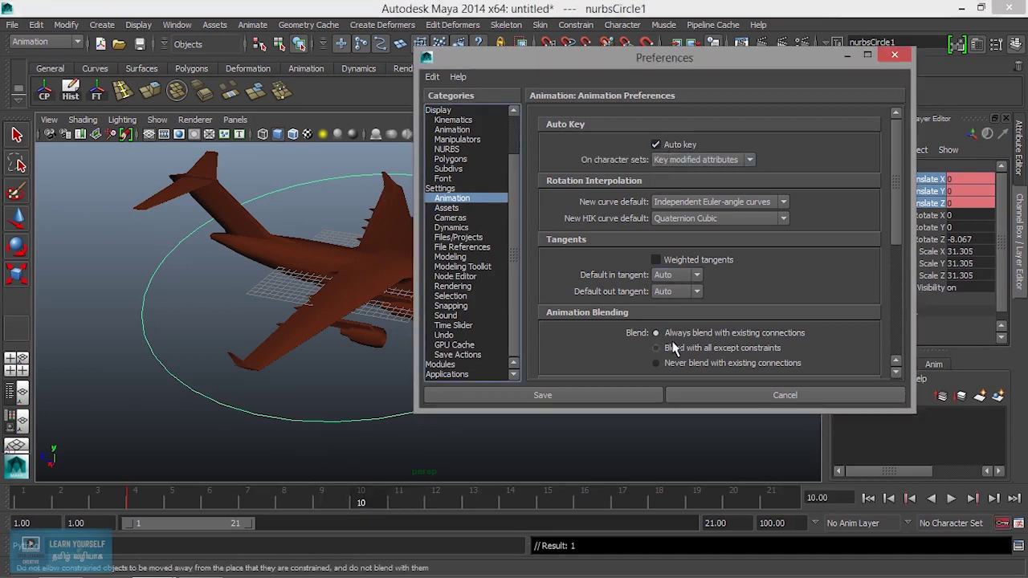
{"action": "left_click", "coordinate": [16, 247]}
{"action": "left_click_drag", "start_coordinate": [344, 236], "coordinate": [341, 250]}
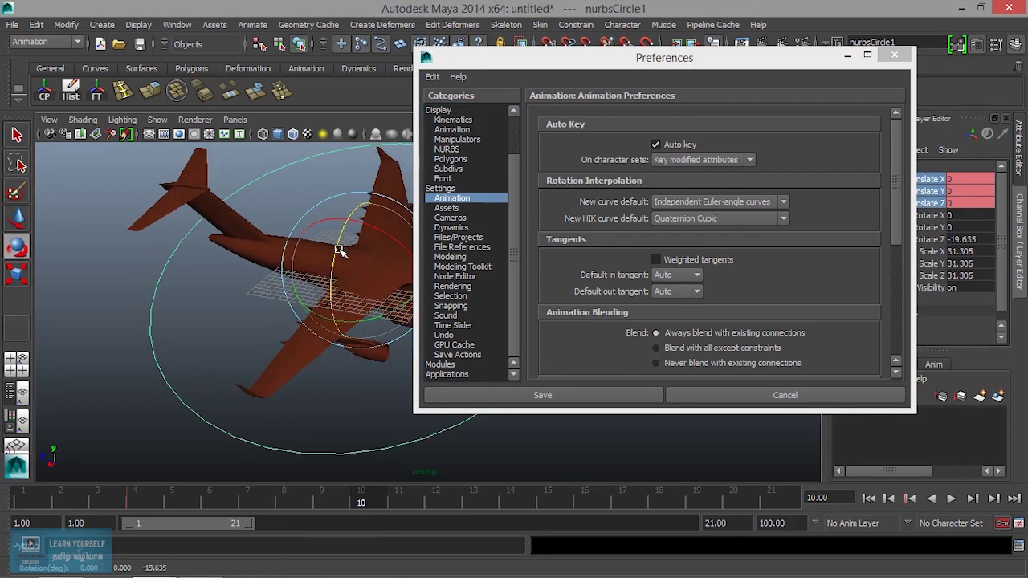
{"action": "key", "text": "alt+v"}
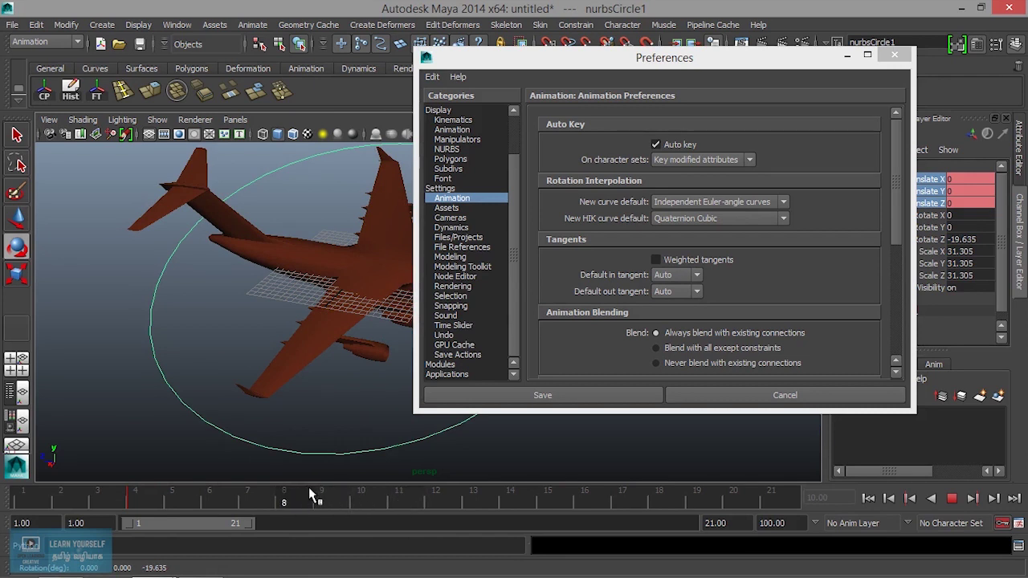
{"action": "key", "text": "alt+v"}
{"action": "left_click_drag", "start_coordinate": [285, 506], "coordinate": [333, 498]}
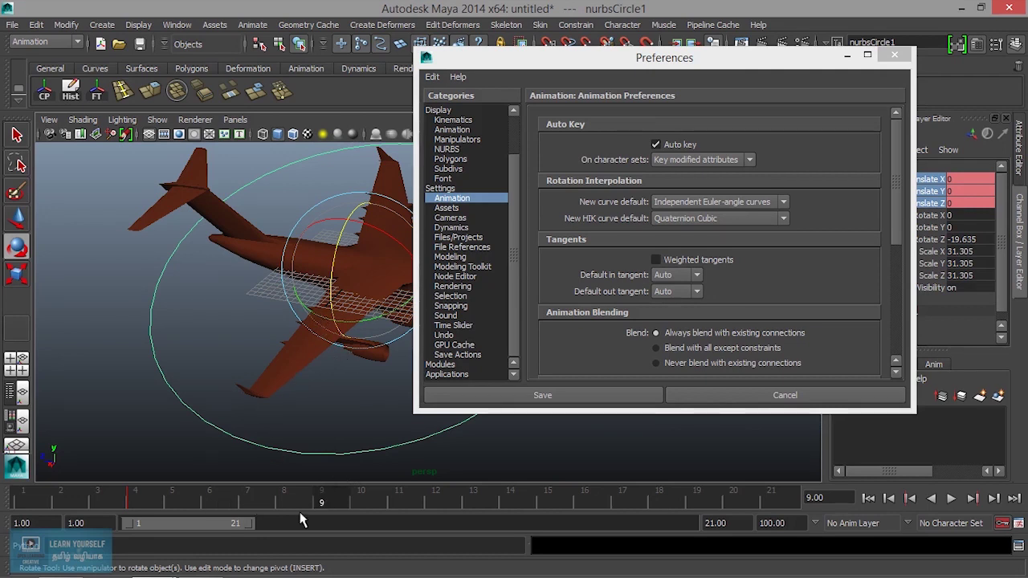
{"action": "key", "text": "alt+v"}
{"action": "key", "text": "alt+v"}
{"action": "key", "text": "s"}
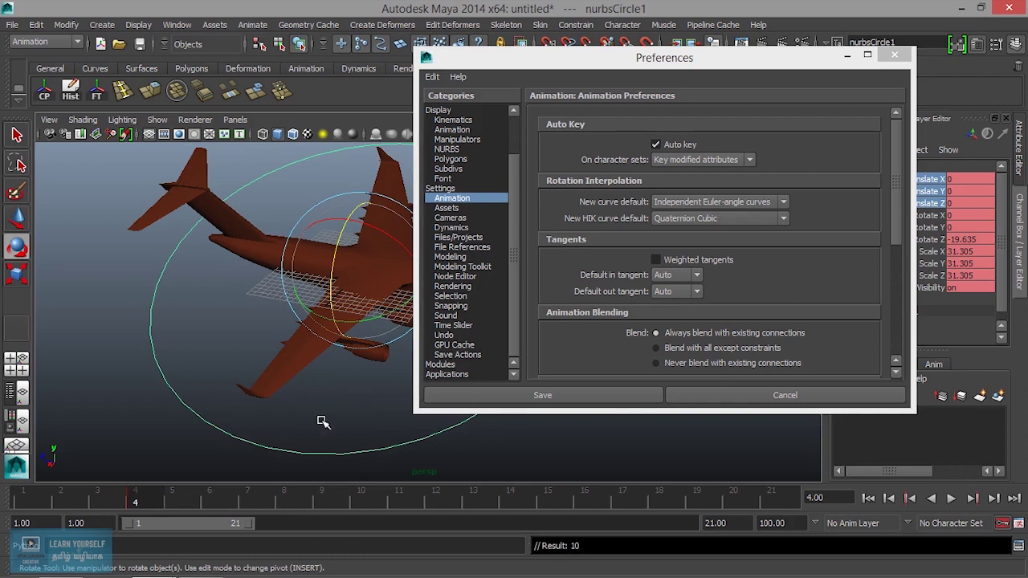
{"action": "key", "text": "alt+v"}
{"action": "key", "text": "alt+v"}
{"action": "mouse_move", "coordinate": [340, 277]}
{"action": "left_mouse_down"}
{"action": "mouse_move", "coordinate": [334, 263]}
{"action": "mouse_move", "coordinate": [337, 298]}
{"action": "left_mouse_up"}
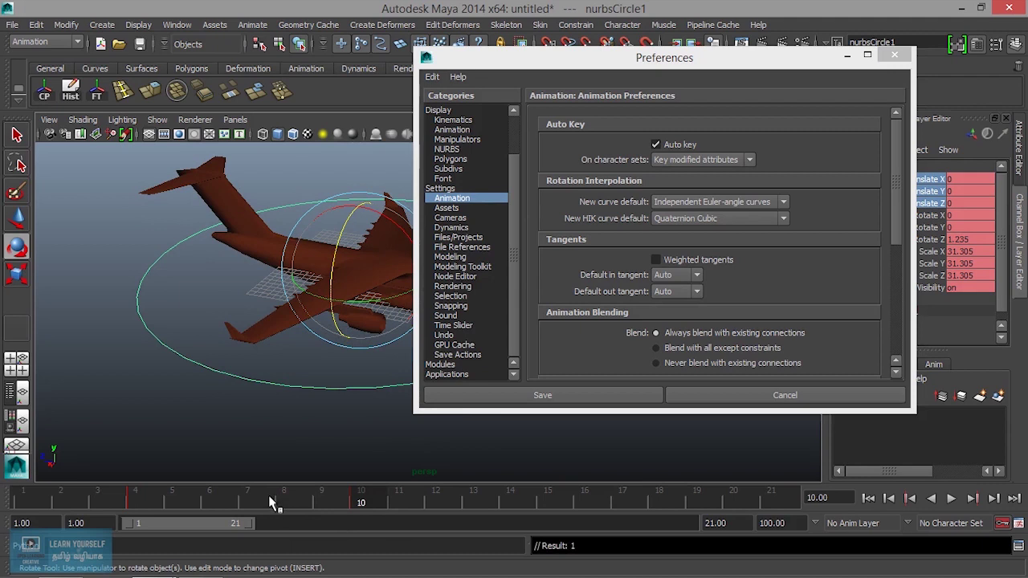
Bank the plane to a new angle at frame 15, preview it, and turn Auto key off.
{"action": "left_click", "coordinate": [692, 160]}
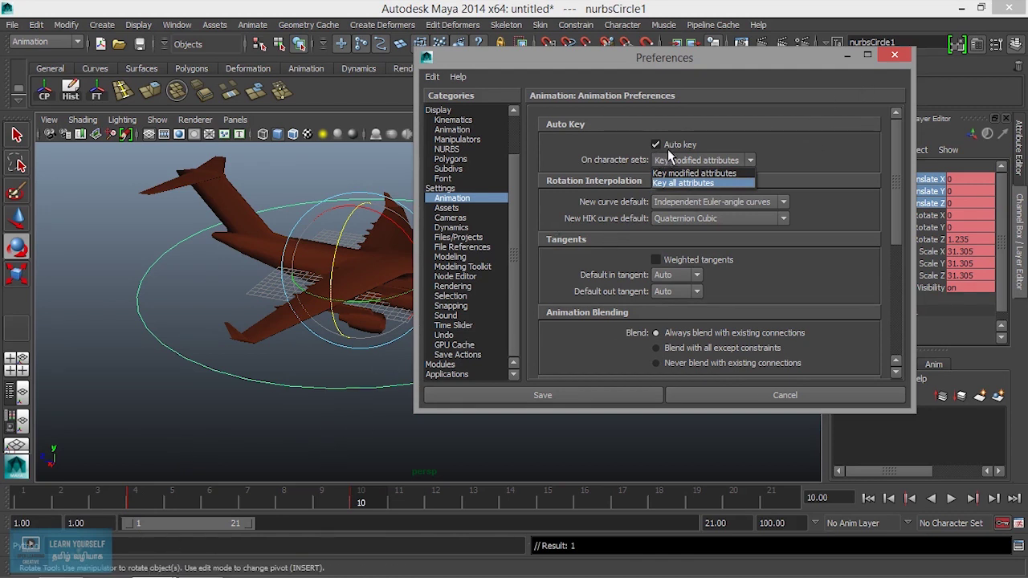
{"action": "left_click", "coordinate": [362, 513]}
{"action": "left_click", "coordinate": [546, 501]}
{"action": "left_click_drag", "start_coordinate": [340, 260], "coordinate": [332, 282]}
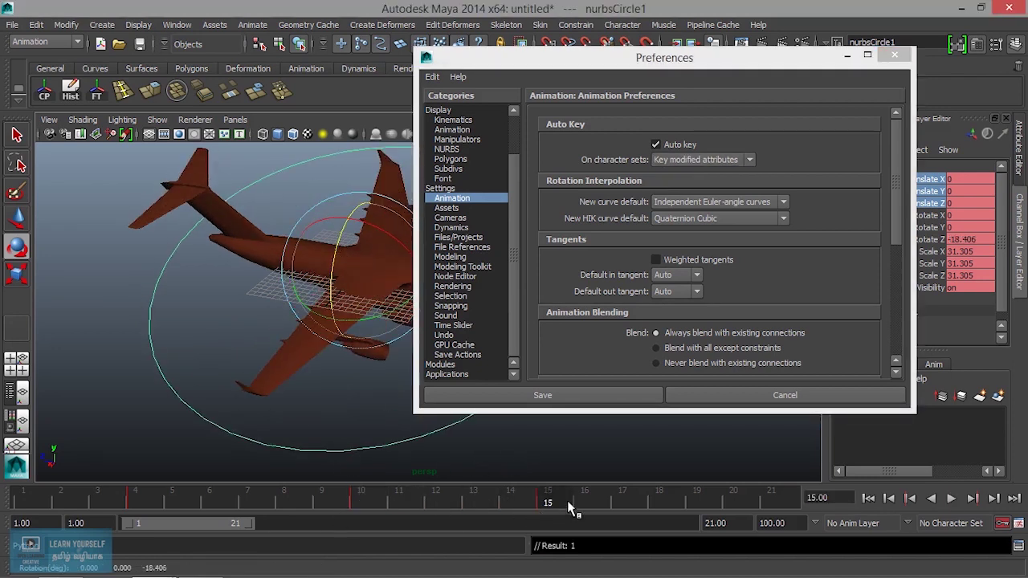
{"action": "key", "text": "alt+v"}
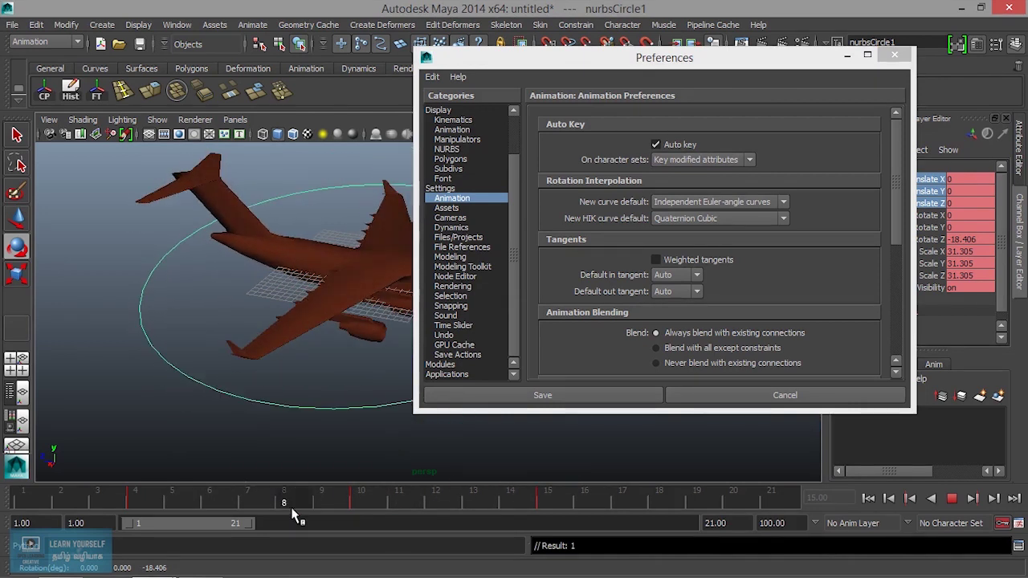
{"action": "key", "text": "alt+v"}
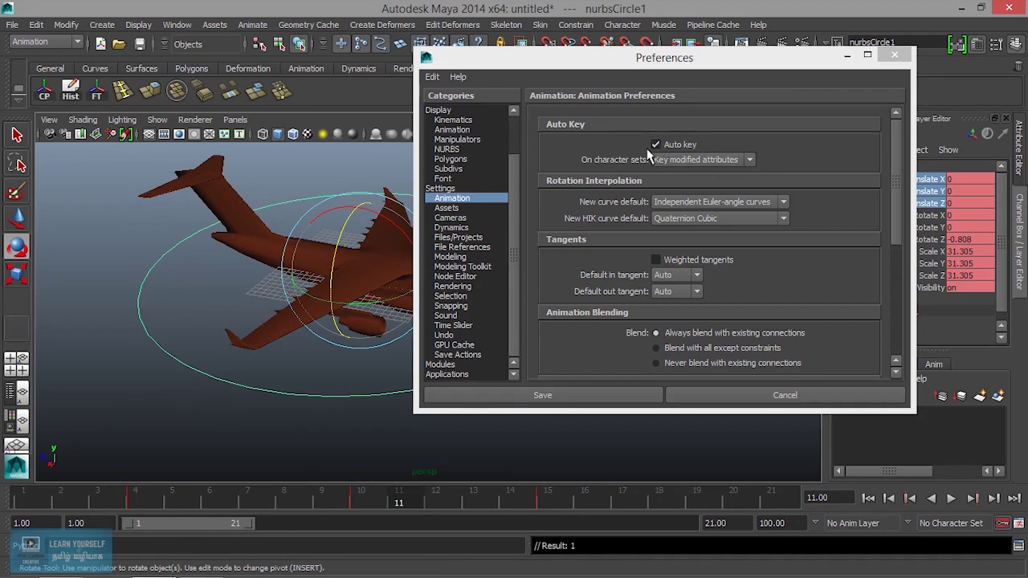
{"action": "left_click", "coordinate": [654, 145]}
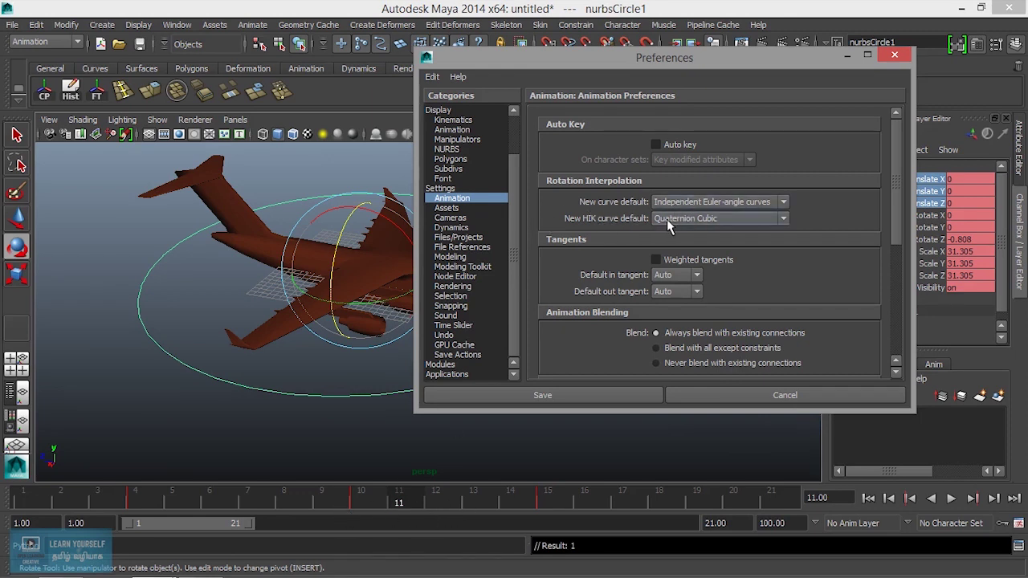
Review the New curve and New HIK curve defaults, keeping Independent Euler-angle and Quaternion Cubic.
{"action": "left_click", "coordinate": [721, 204]}
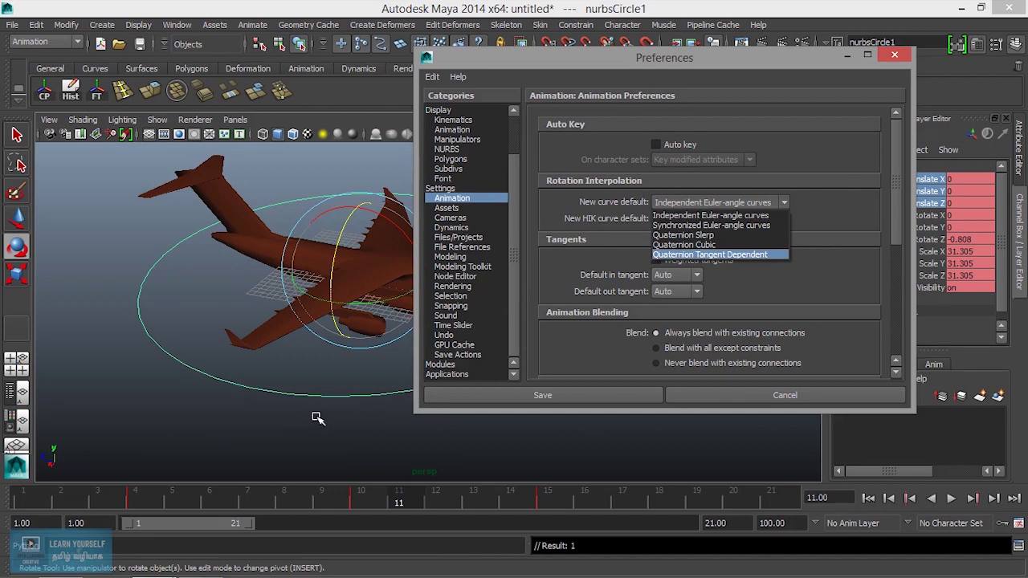
{"action": "left_click", "coordinate": [603, 250]}
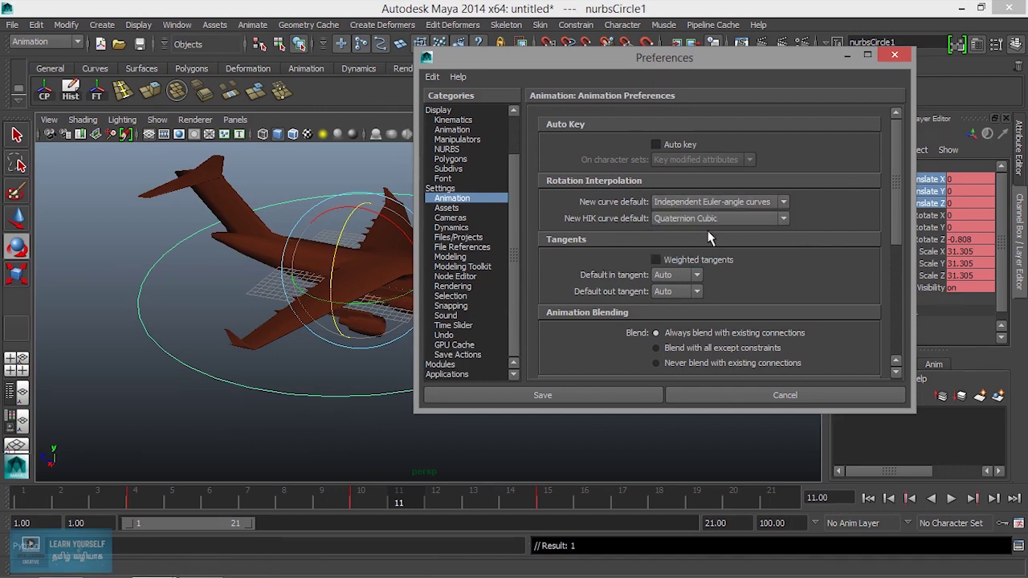
{"action": "left_click", "coordinate": [685, 219]}
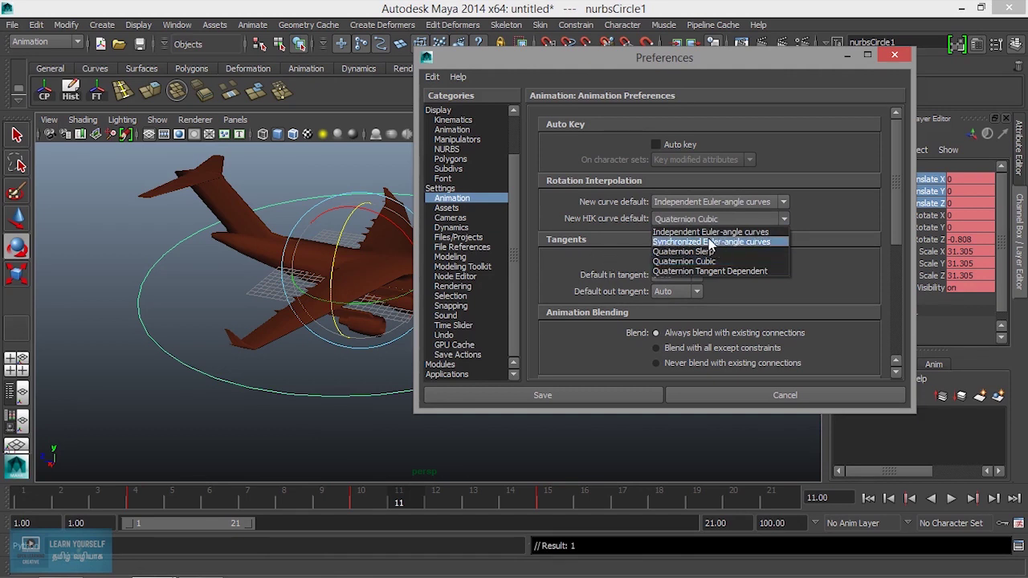
{"action": "left_click", "coordinate": [372, 439]}
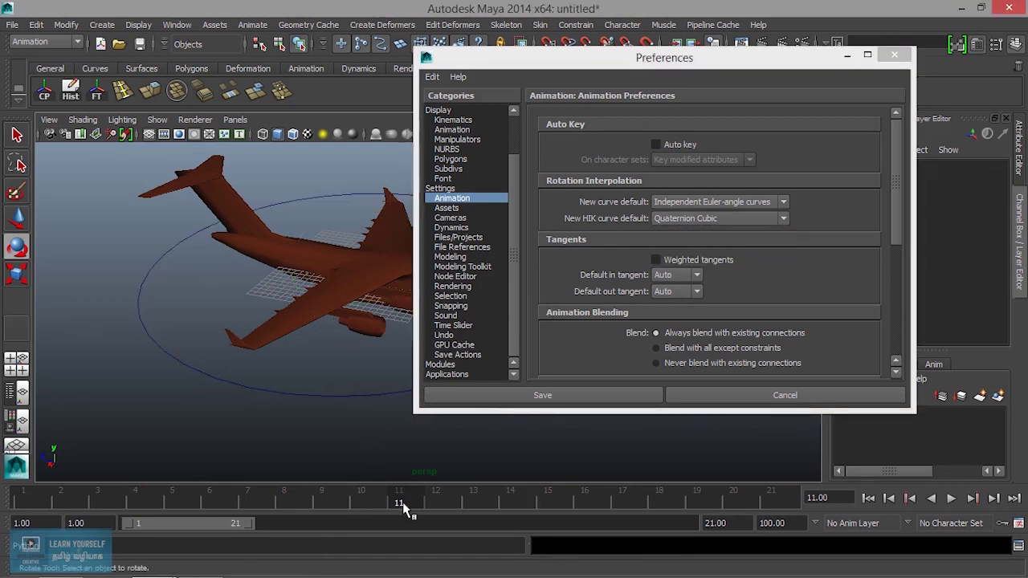
Play the animation, stop at frame 13, and reselect the plane's control circle.
{"action": "key", "text": "alt+v"}
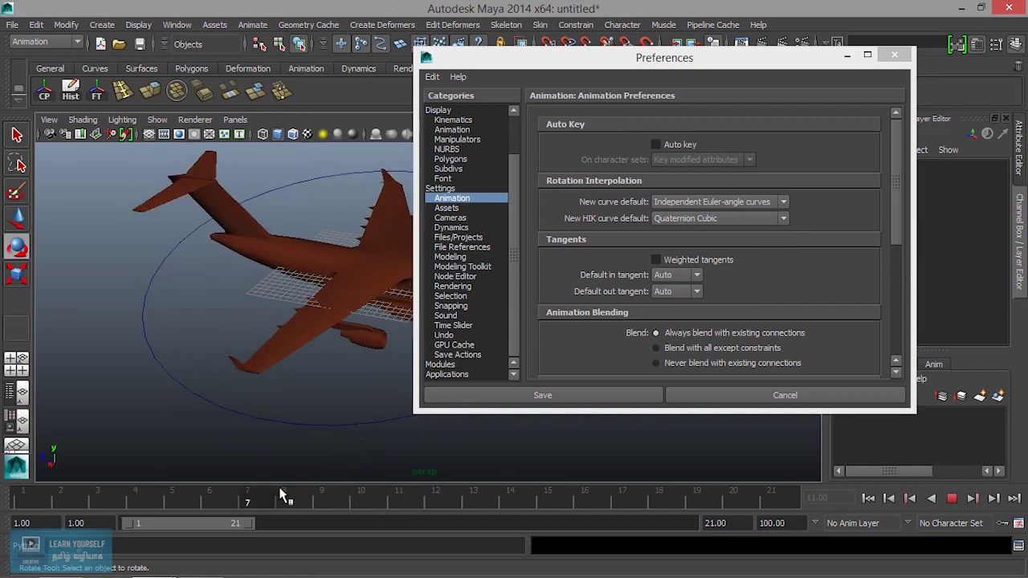
{"action": "left_click_drag", "start_coordinate": [440, 482], "coordinate": [481, 490]}
{"action": "left_click", "coordinate": [482, 489]}
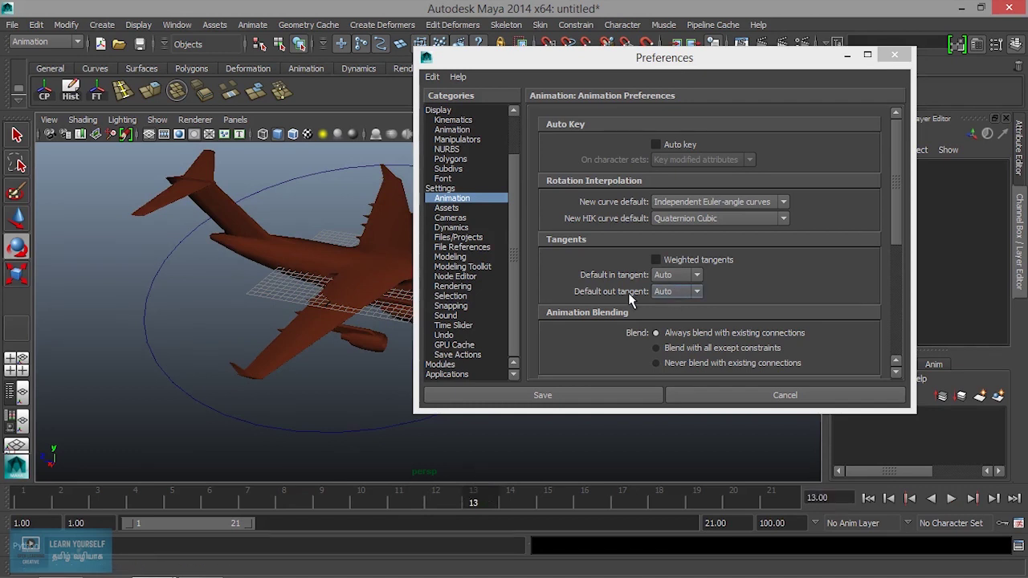
{"action": "left_click", "coordinate": [693, 276]}
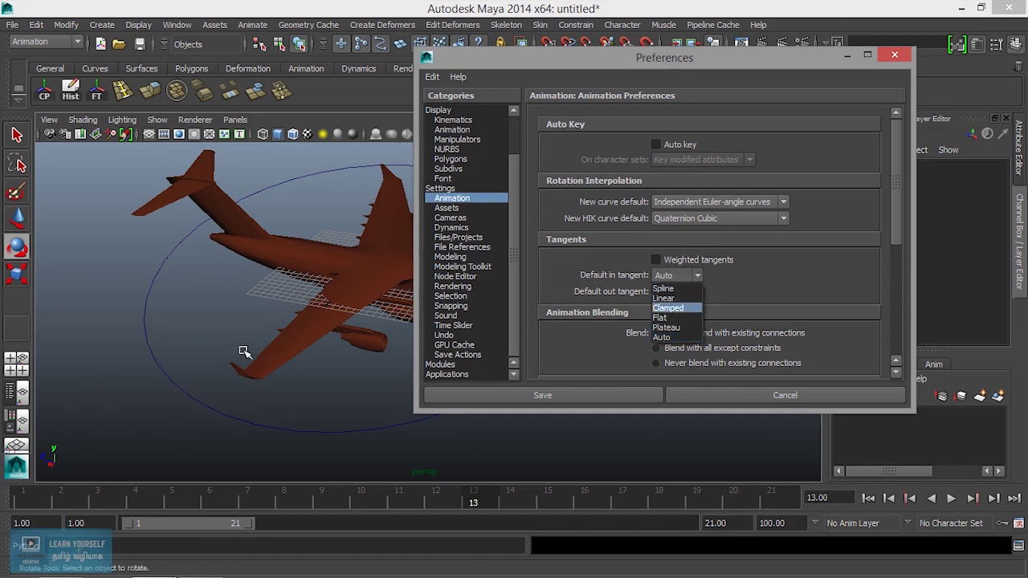
{"action": "left_click", "coordinate": [181, 344]}
{"action": "left_click", "coordinate": [120, 426]}
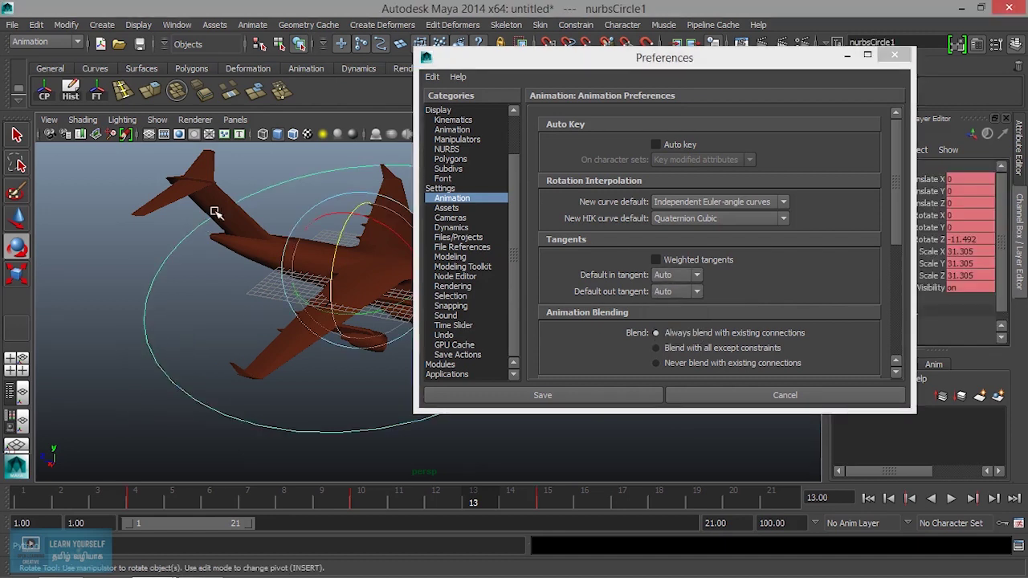
Try Linear as the default in tangent, then restore it to Auto, keeping out tangent Auto.
{"action": "left_click", "coordinate": [691, 279]}
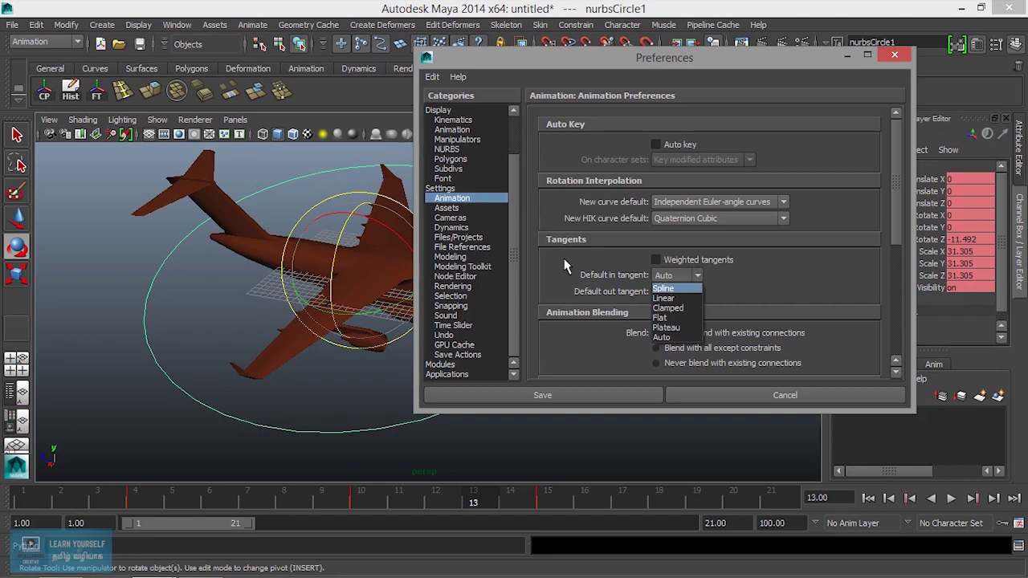
{"action": "left_click", "coordinate": [665, 298]}
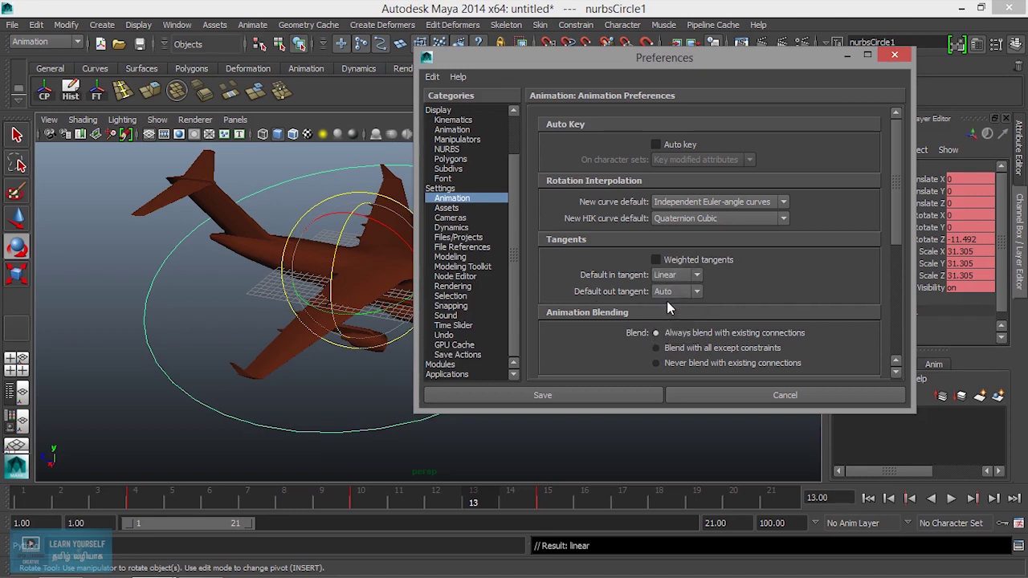
{"action": "left_click", "coordinate": [673, 292]}
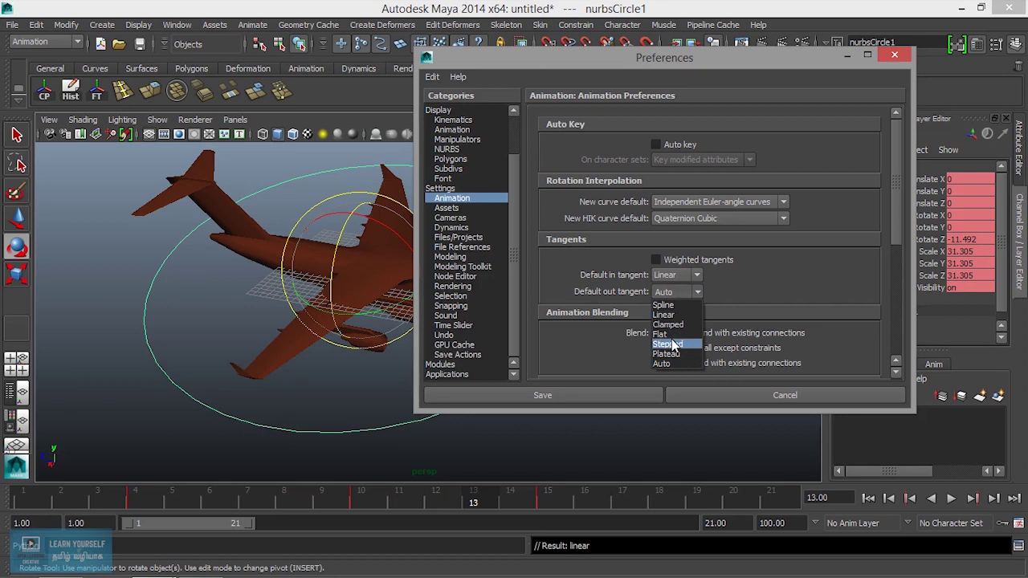
{"action": "left_click", "coordinate": [675, 274]}
{"action": "left_click", "coordinate": [674, 275]}
{"action": "left_click", "coordinate": [677, 338]}
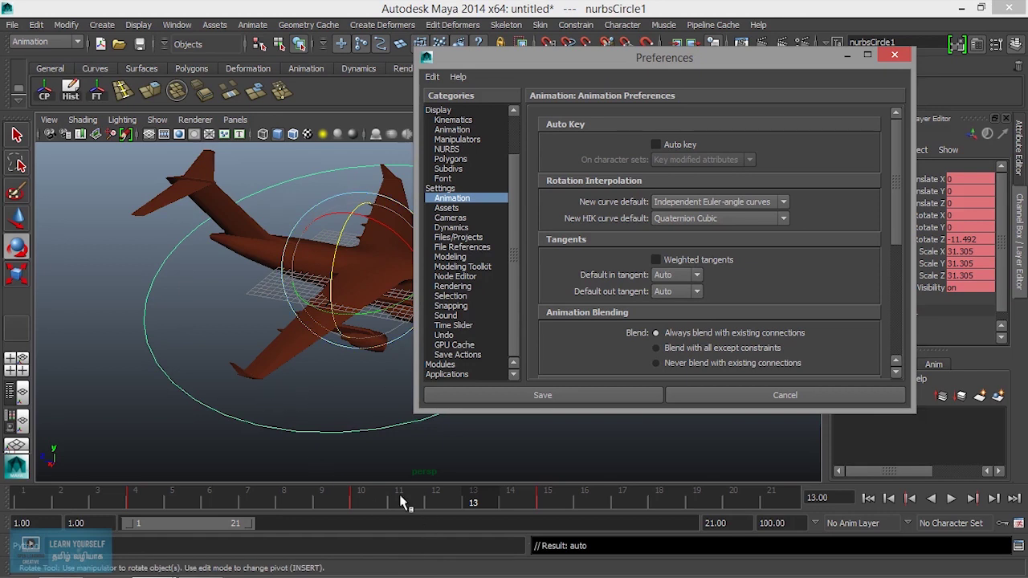
{"action": "left_click_drag", "start_coordinate": [897, 186], "coordinate": [893, 331]}
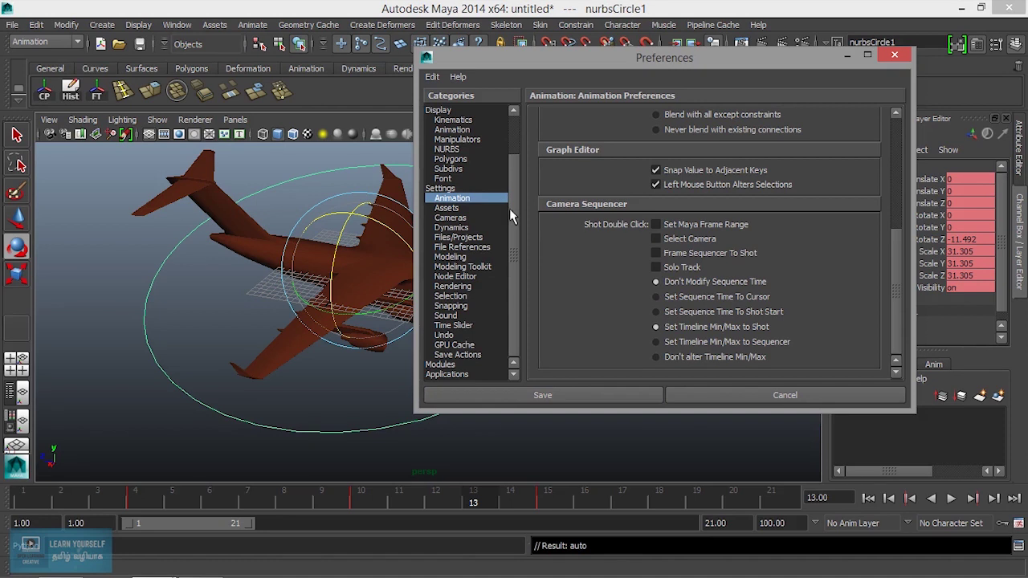
Show the Time Slider preferences and play and stop the circle animation with Alt+V.
{"action": "left_click", "coordinate": [454, 326]}
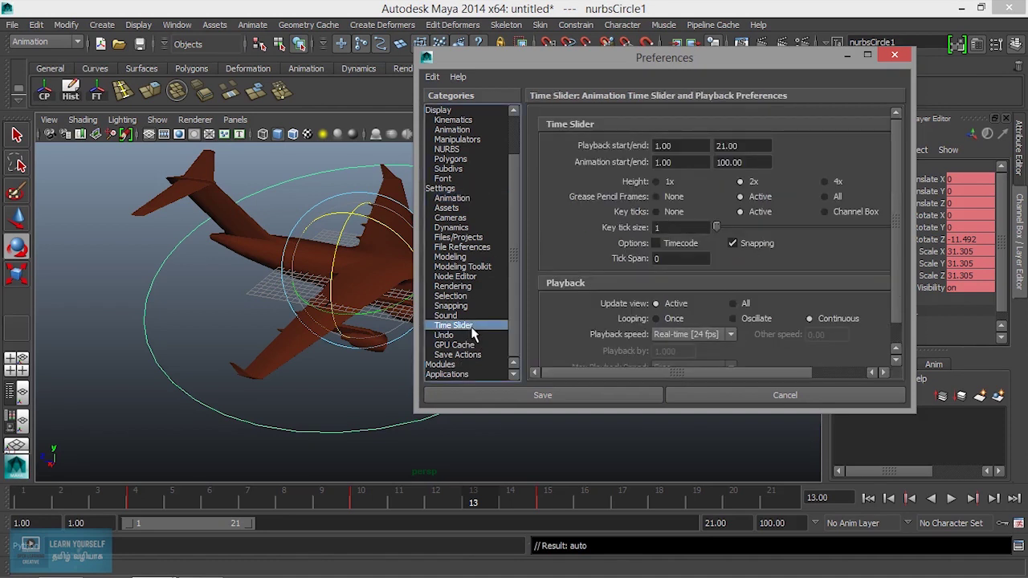
{"action": "left_click", "coordinate": [178, 501]}
{"action": "key", "text": "alt+v"}
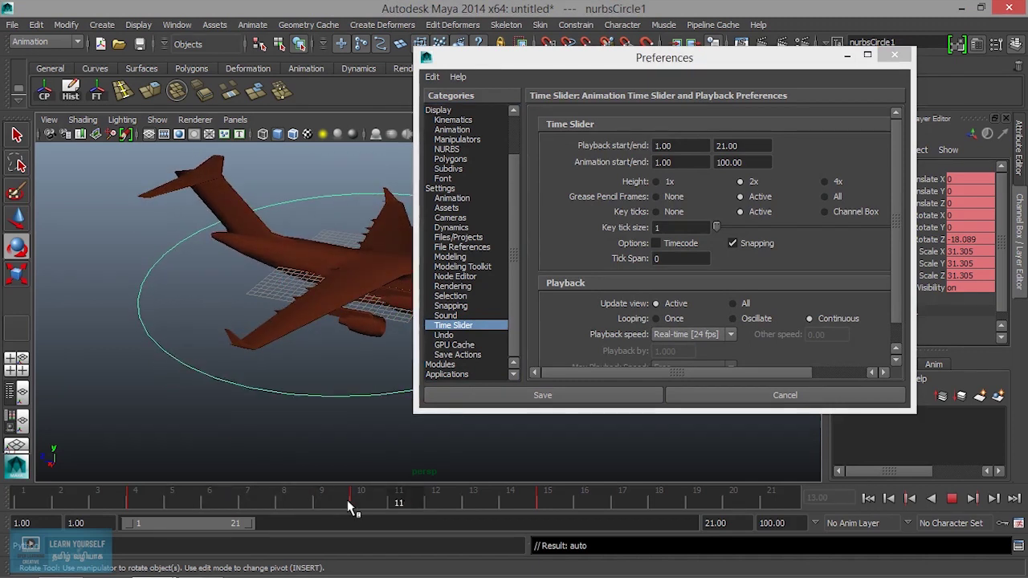
{"action": "key", "text": "alt+v"}
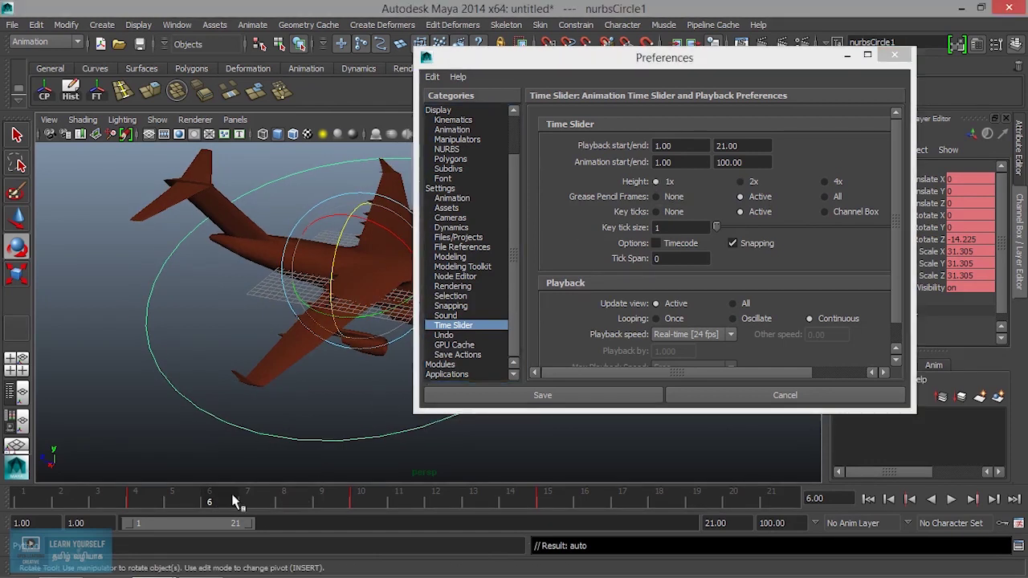
{"action": "key", "text": "alt+v"}
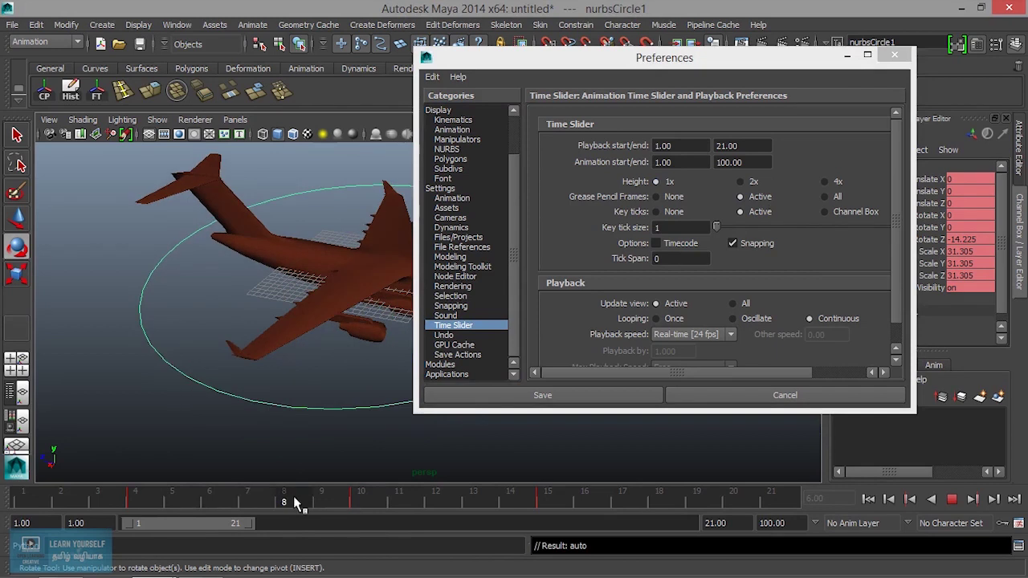
Compare 2x and 4x time slider heights during playback, finish on 1x, and close preferences.
{"action": "left_click", "coordinate": [740, 181]}
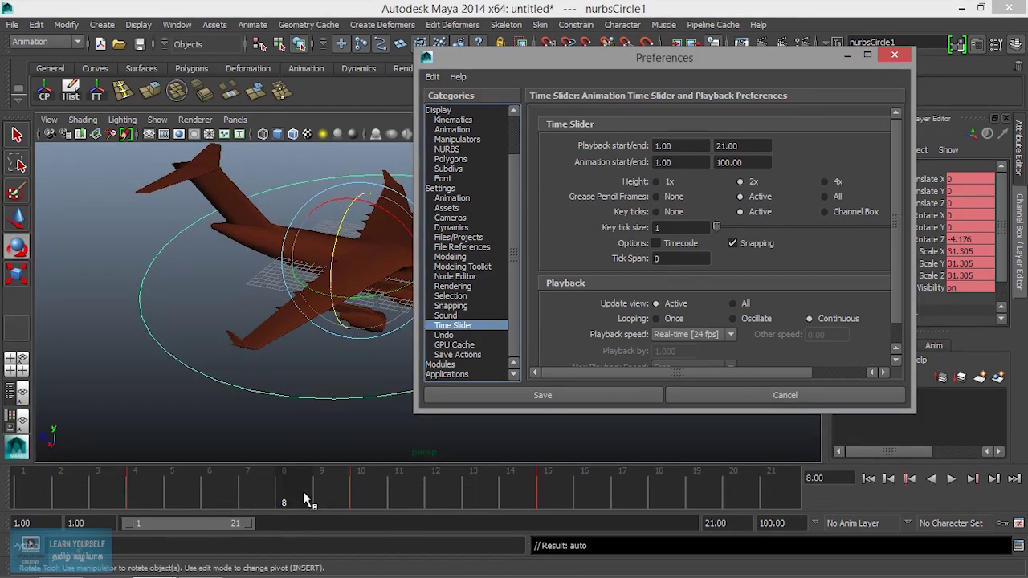
{"action": "key", "text": "alt+v"}
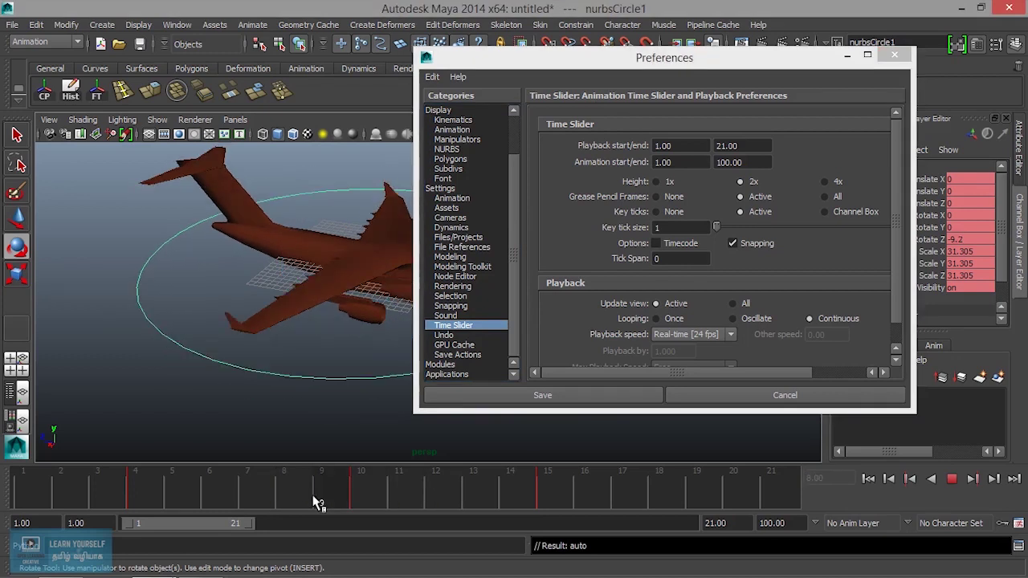
{"action": "key", "text": "alt+v"}
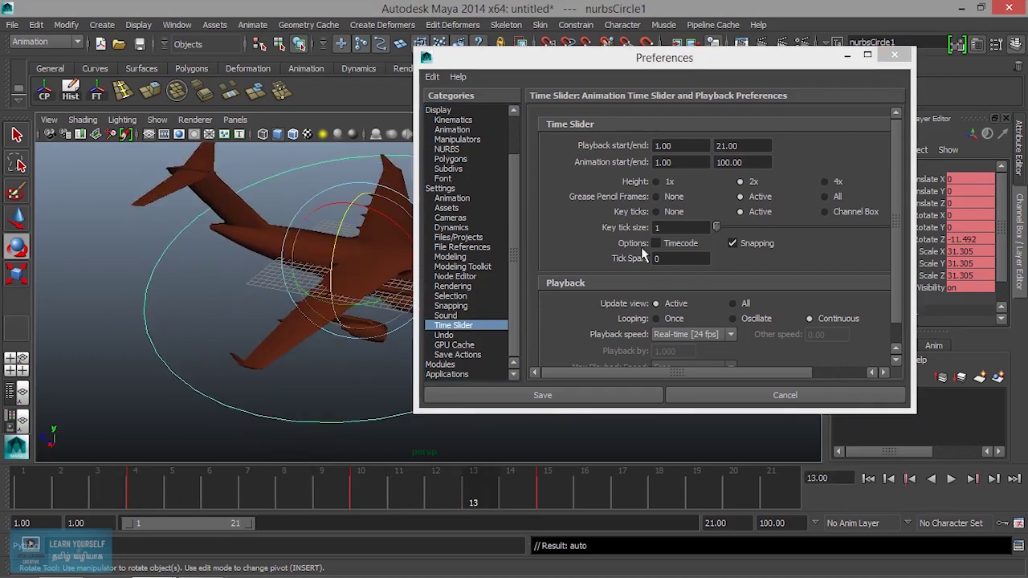
{"action": "left_click", "coordinate": [656, 182]}
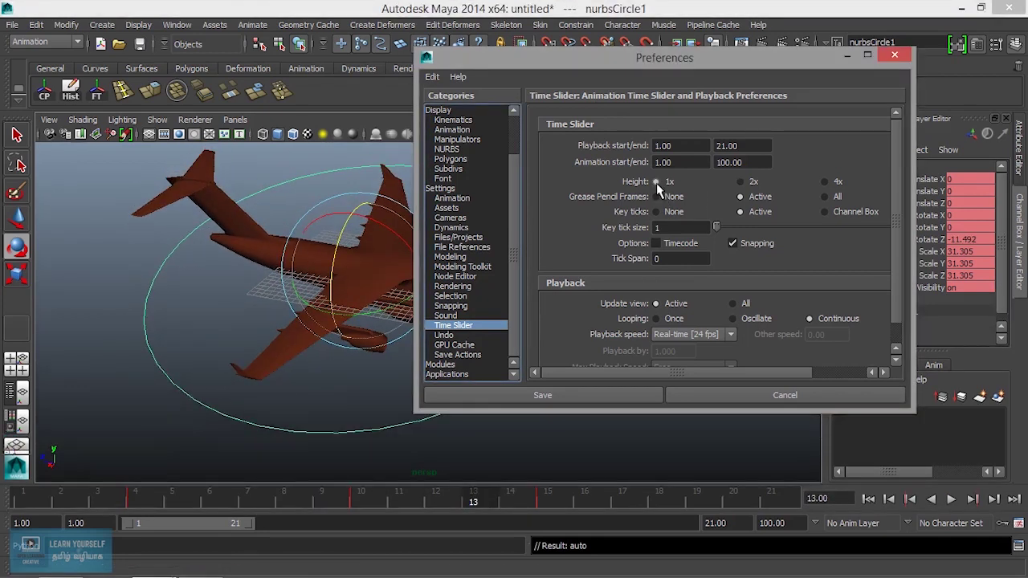
{"action": "left_click", "coordinate": [829, 184]}
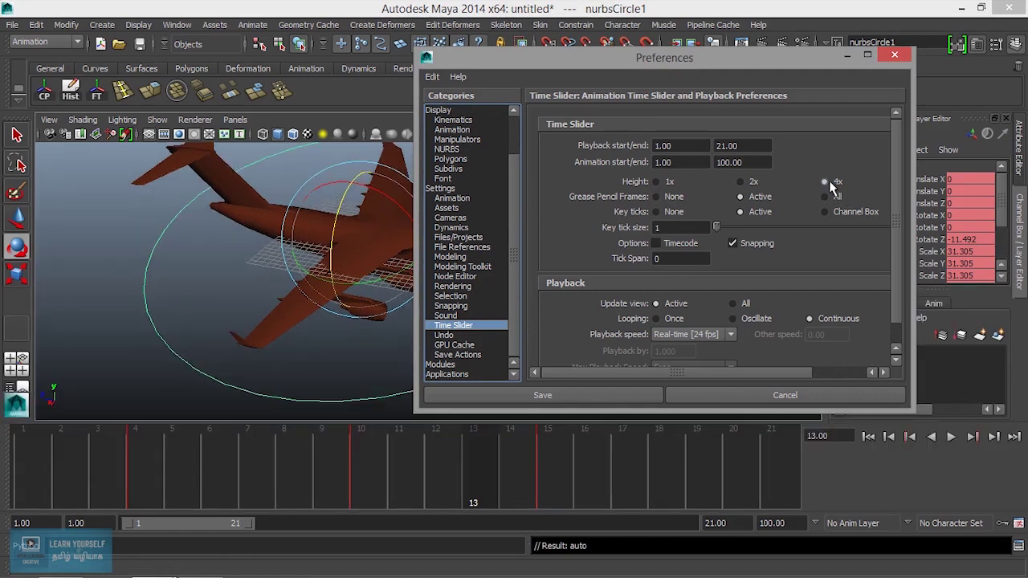
{"action": "left_click", "coordinate": [656, 182]}
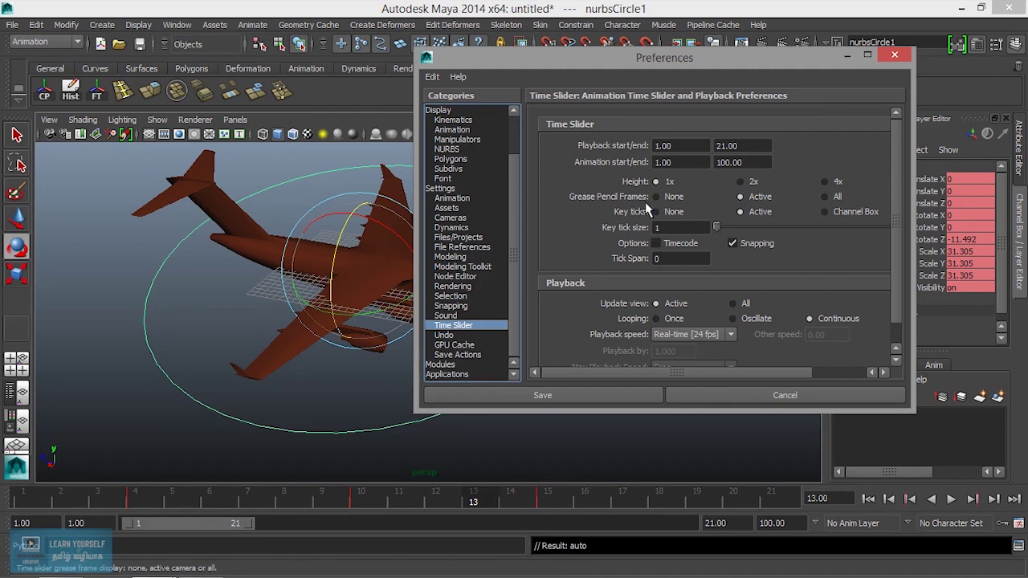
{"action": "left_click", "coordinate": [845, 394]}
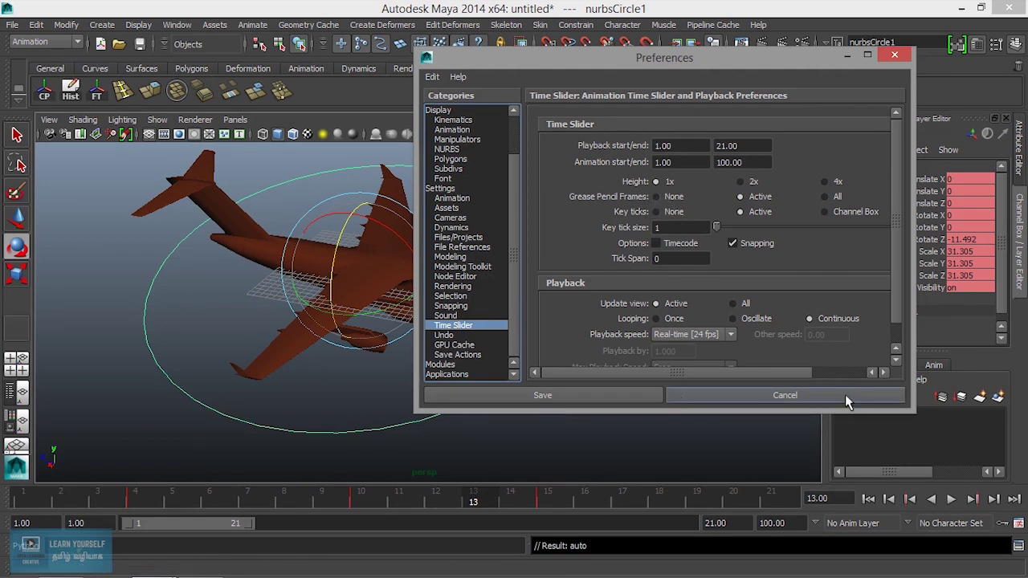
Deselect the circle, switch to four views with the airplane framed, and play the animation.
{"action": "left_click", "coordinate": [632, 377]}
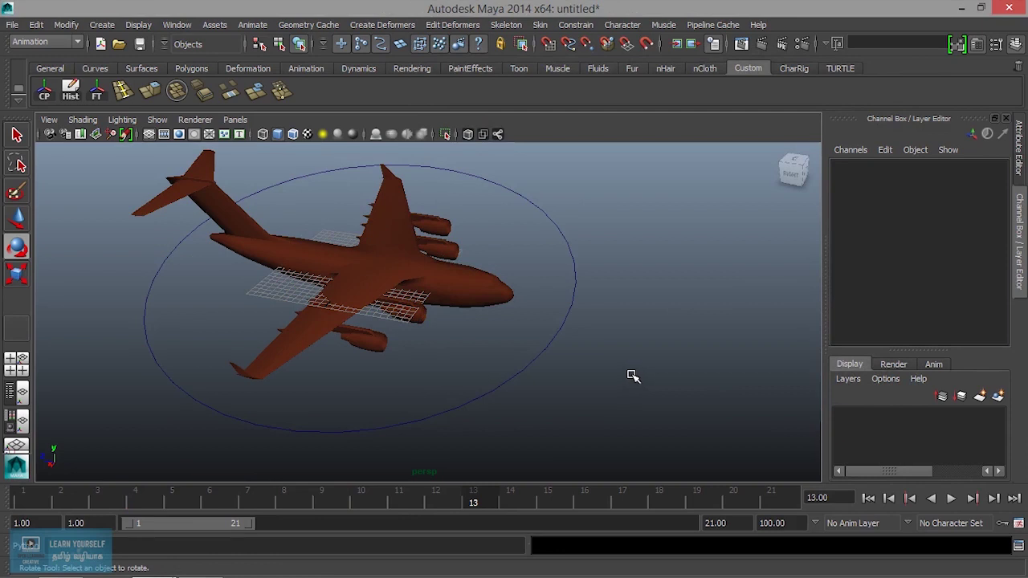
{"action": "key", "text": "space"}
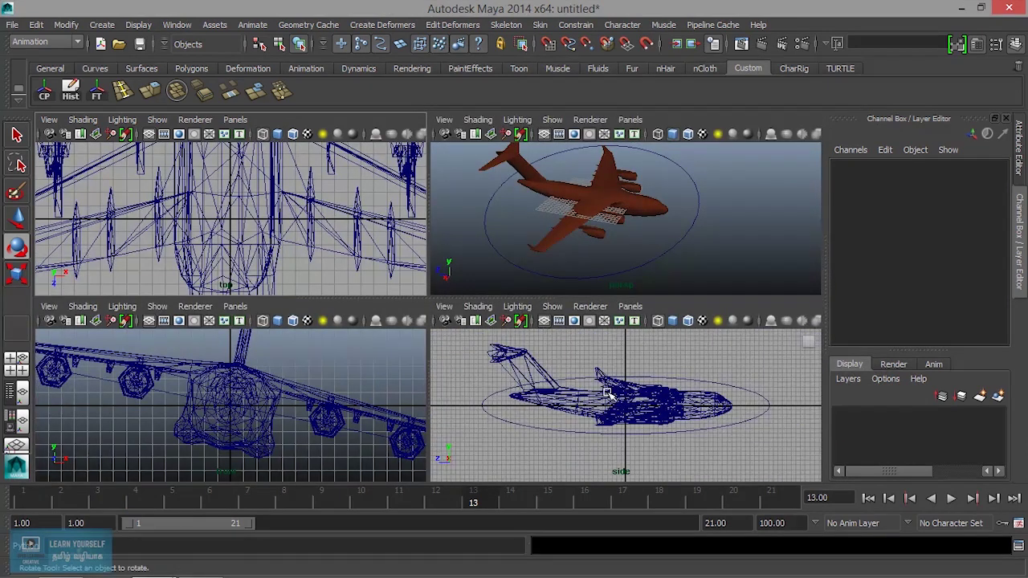
{"action": "key", "text": "a"}
{"action": "key", "text": "a"}
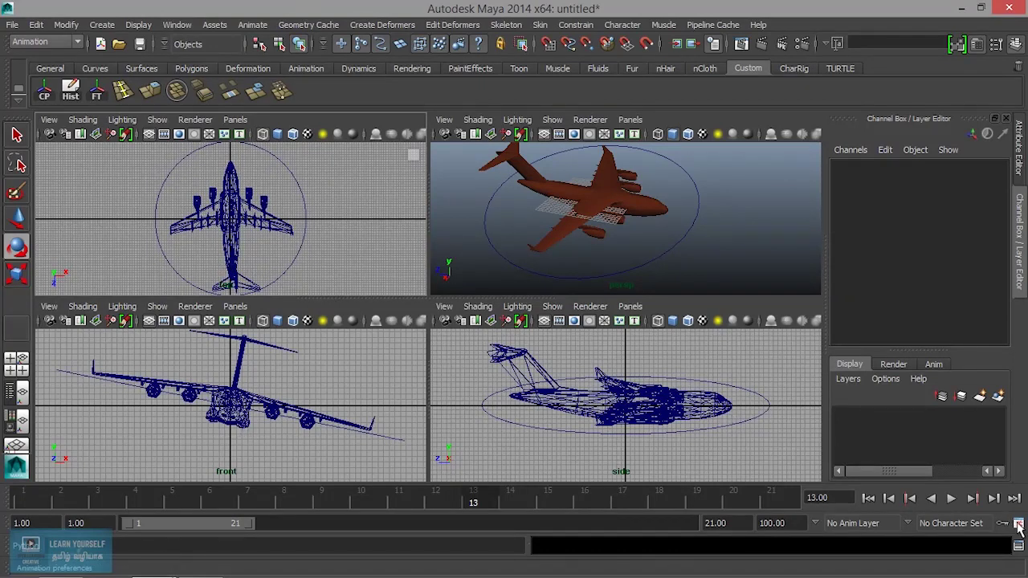
{"action": "left_click", "coordinate": [1018, 526]}
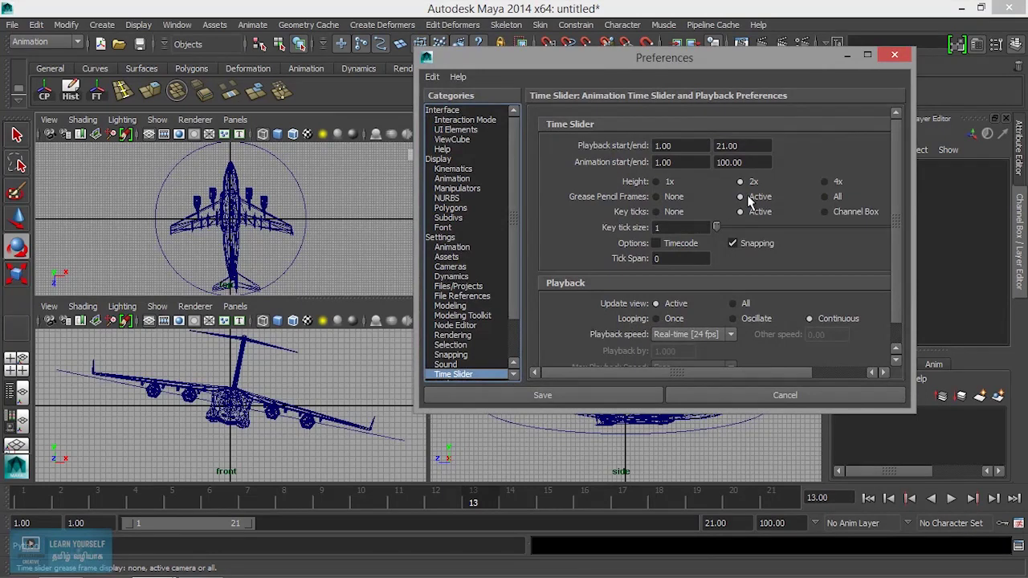
{"action": "left_click", "coordinate": [951, 498]}
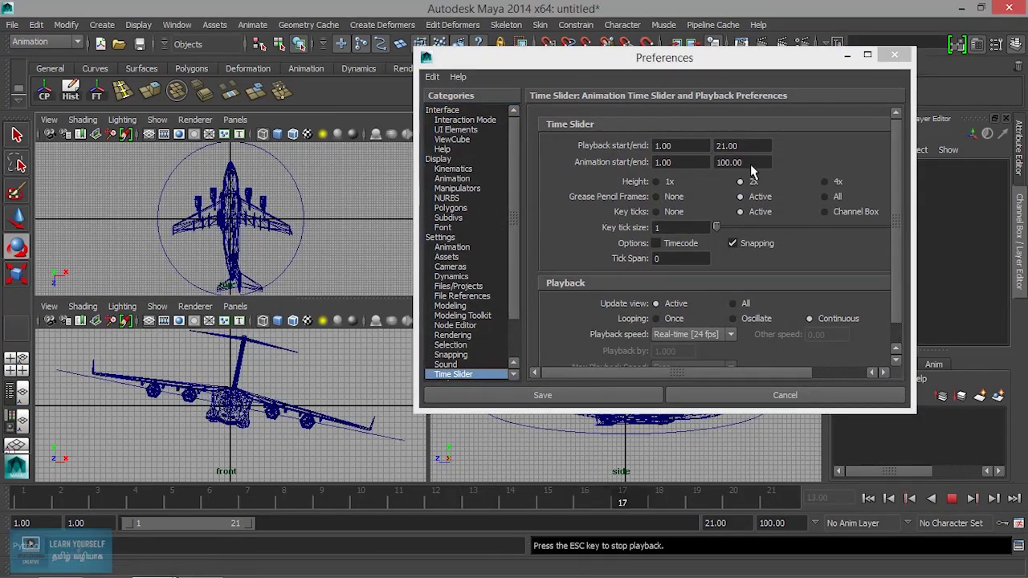
{"action": "left_click", "coordinate": [845, 57]}
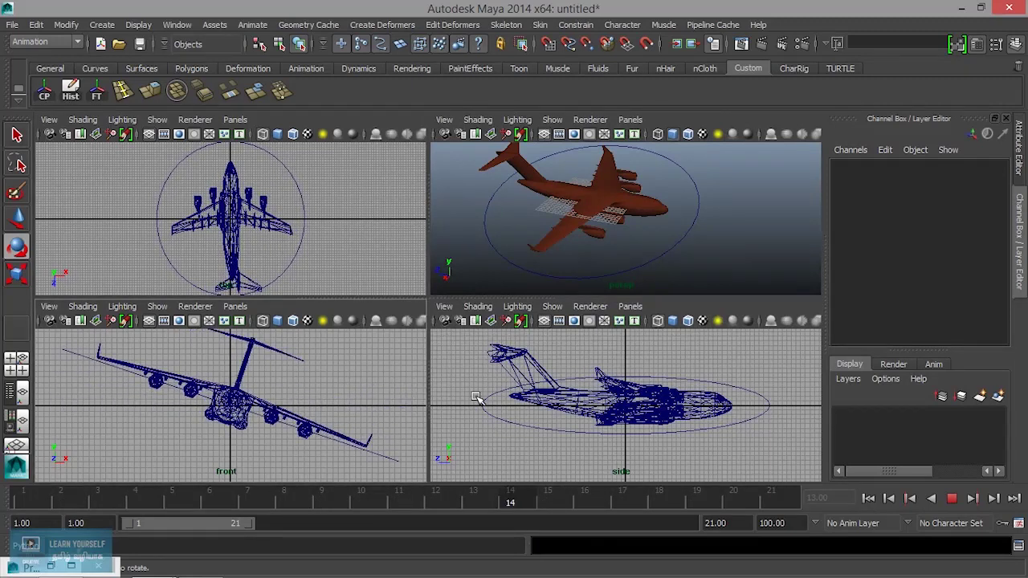
Select the control circle, set Grease Pencil Frames to All, and play until frame 19.
{"action": "left_click", "coordinate": [478, 399]}
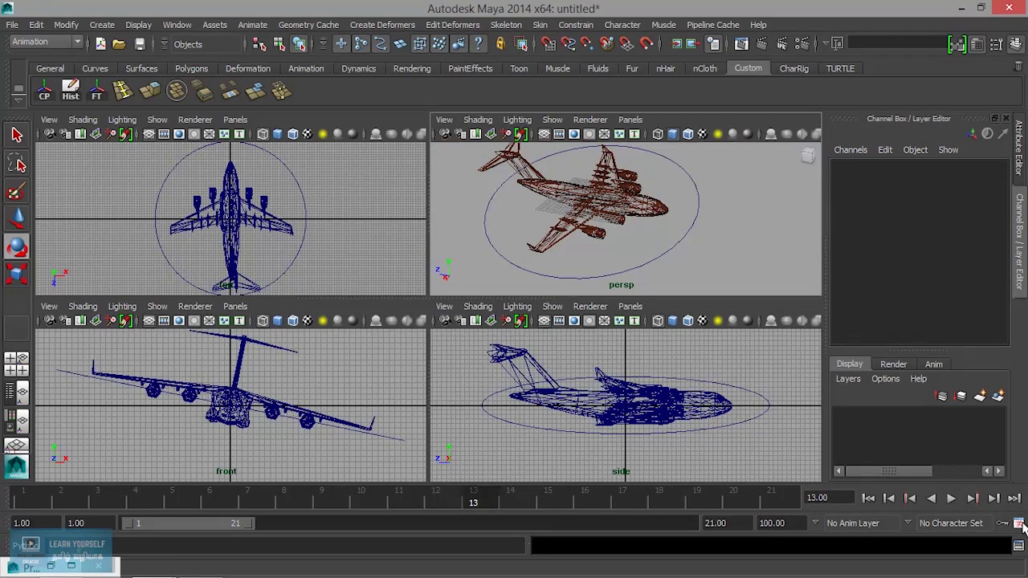
{"action": "left_click", "coordinate": [1019, 523]}
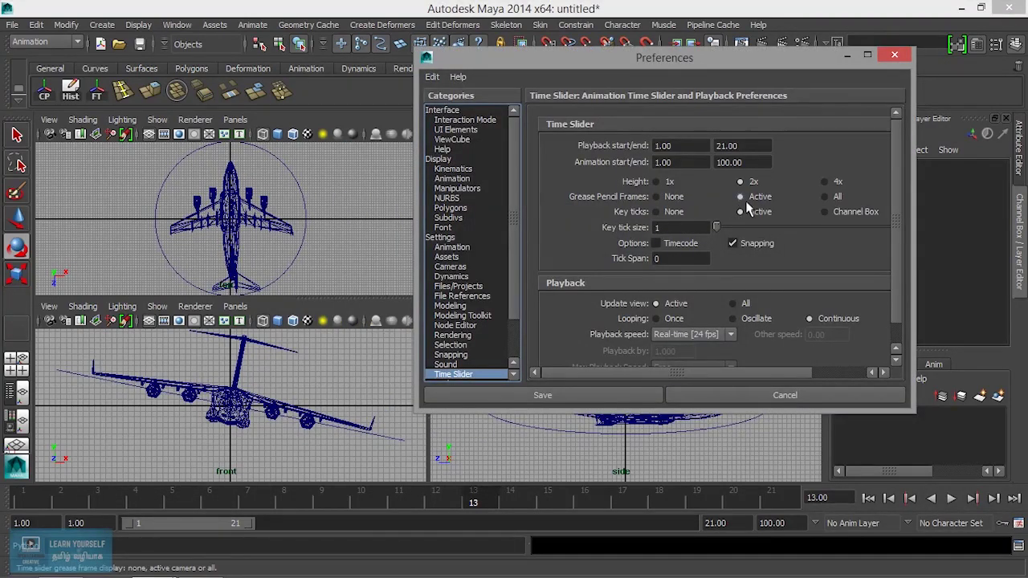
{"action": "left_click", "coordinate": [824, 197]}
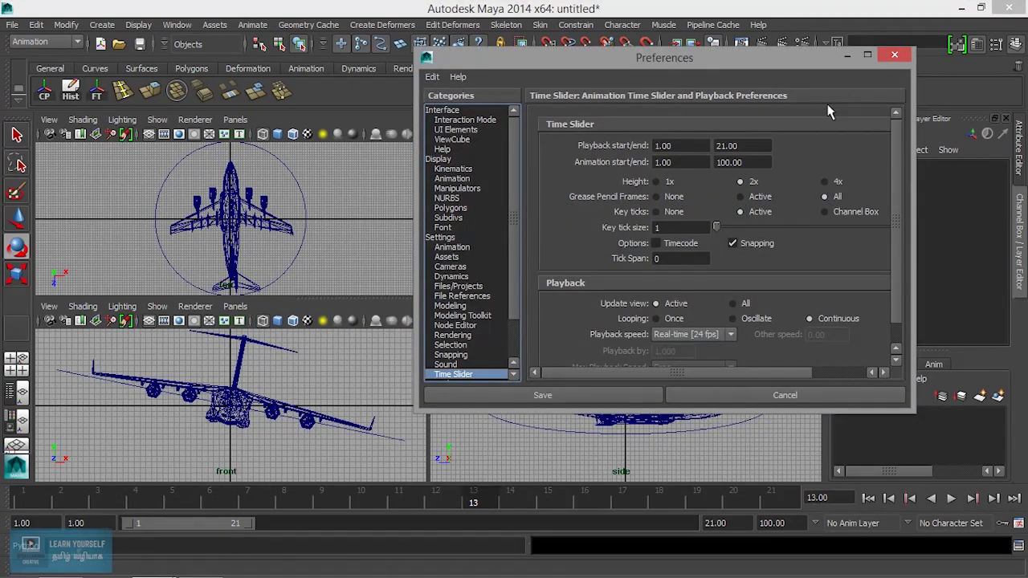
{"action": "left_click", "coordinate": [846, 55]}
{"action": "left_click", "coordinate": [950, 498]}
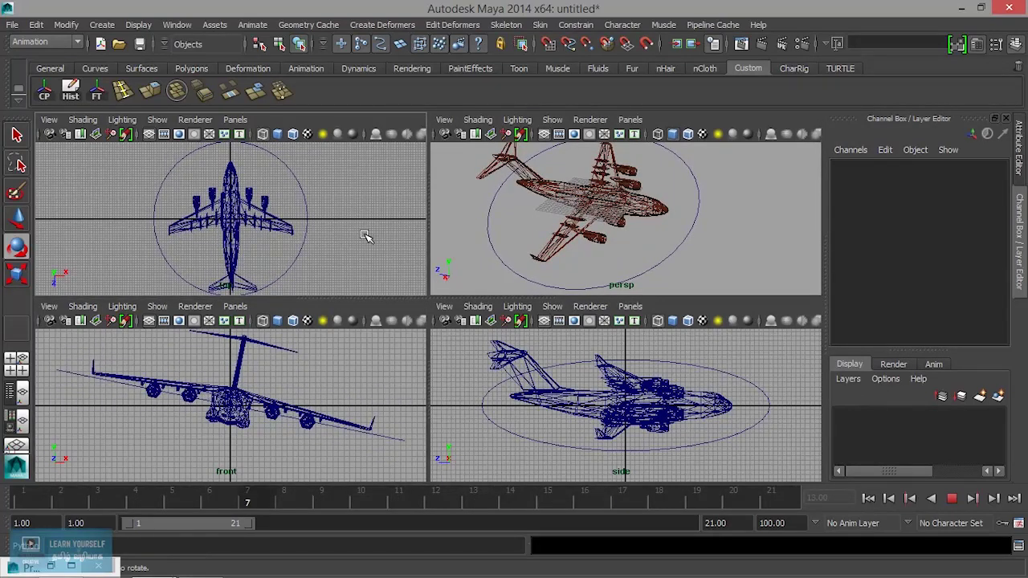
{"action": "left_click", "coordinate": [949, 500]}
{"action": "left_click", "coordinate": [1019, 522]}
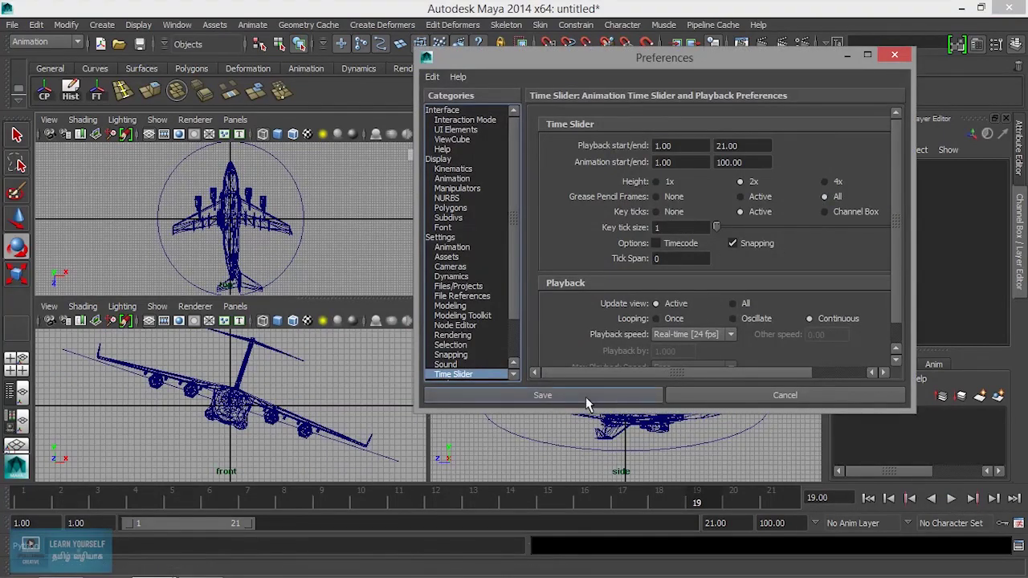
Restore default preferences, set Grease Pencil Frames to All, save, and play in the perspective view.
{"action": "left_click", "coordinate": [432, 77]}
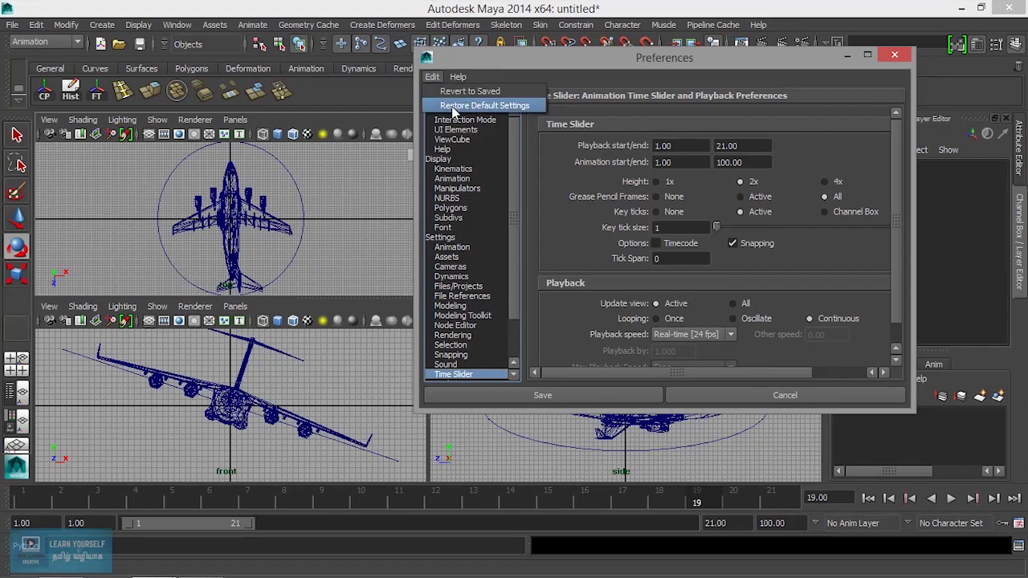
{"action": "left_click", "coordinate": [452, 106]}
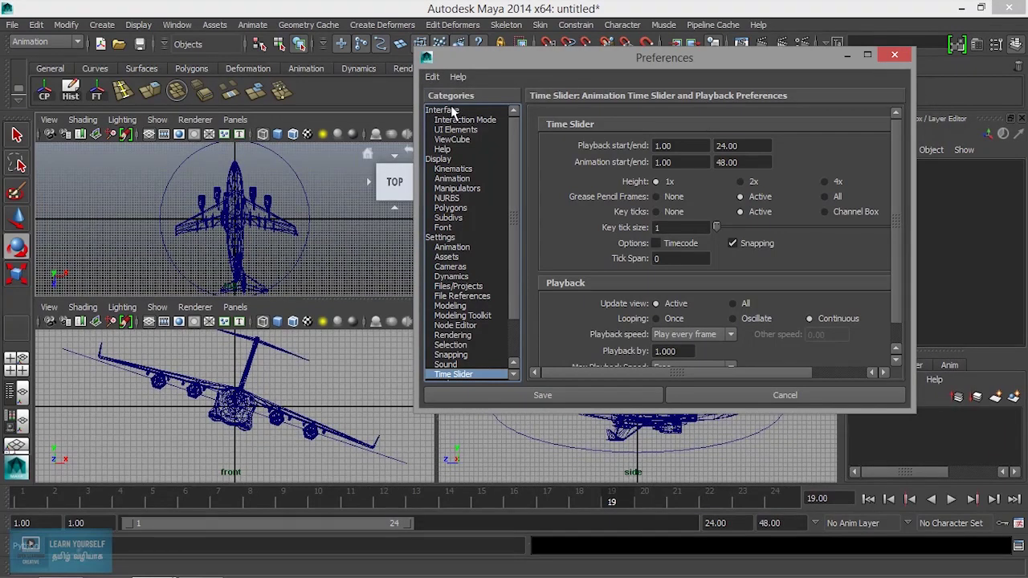
{"action": "left_click", "coordinate": [825, 198]}
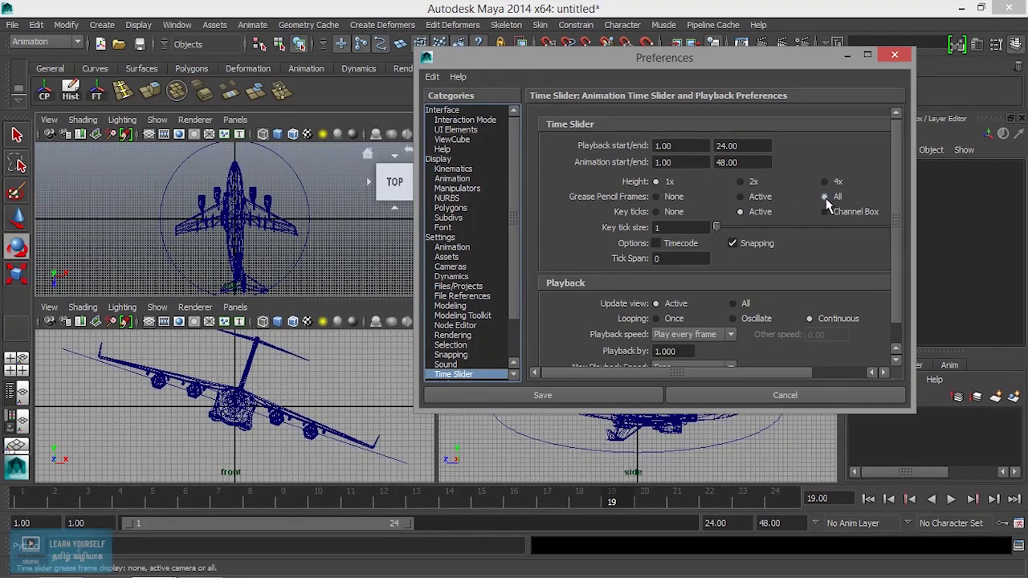
{"action": "left_click", "coordinate": [615, 395]}
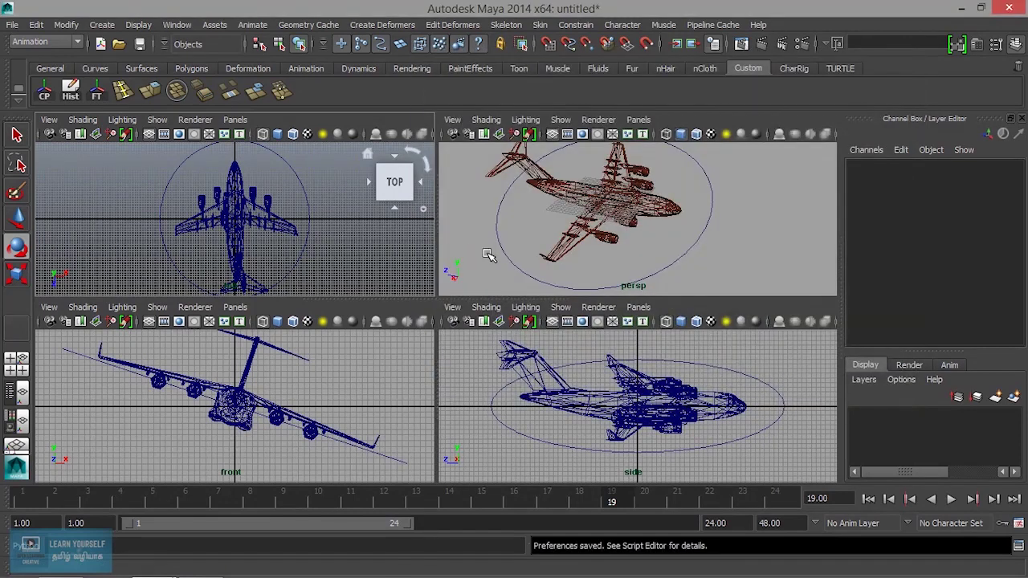
{"action": "left_click", "coordinate": [490, 256]}
{"action": "left_click", "coordinate": [950, 501]}
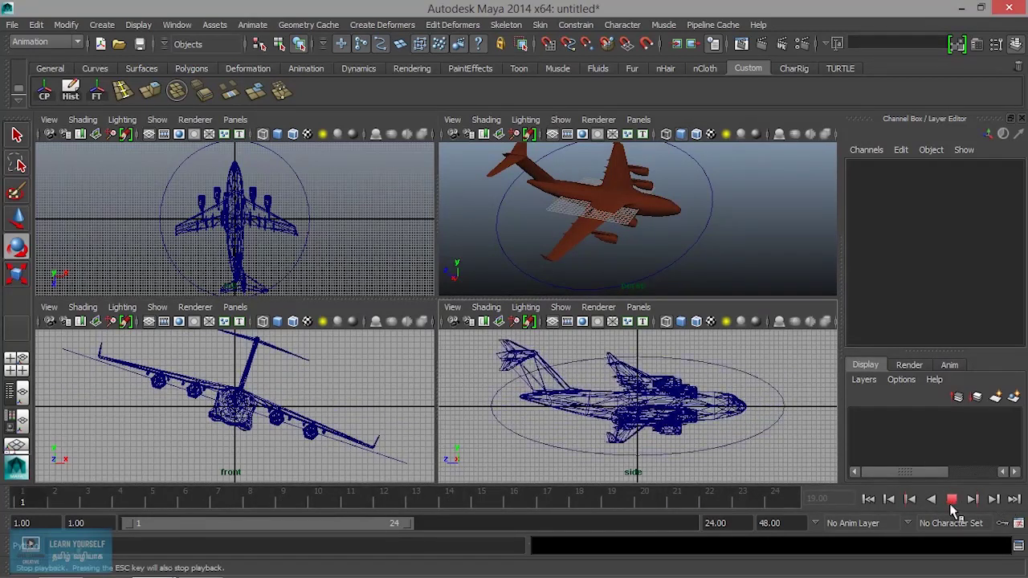
Stop playback at frame 18 and reopen the Time Slider preferences.
{"action": "key", "text": "Escape"}
{"action": "mouse_move", "coordinate": [797, 369]}
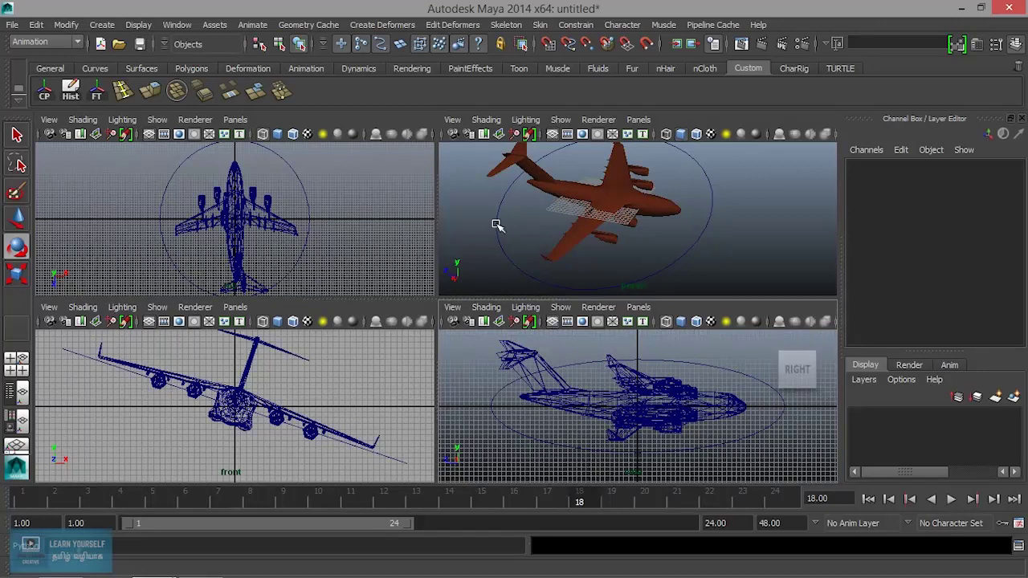
{"action": "left_click", "coordinate": [1018, 522]}
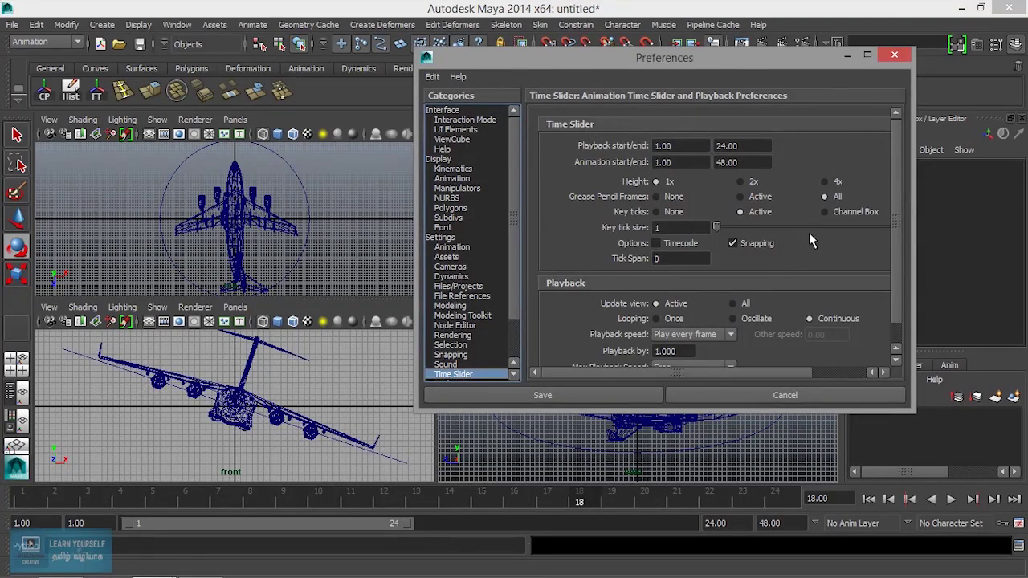
Switch Grease Pencil Frames from All to Active, save, and play across all four views.
{"action": "left_click", "coordinate": [792, 202]}
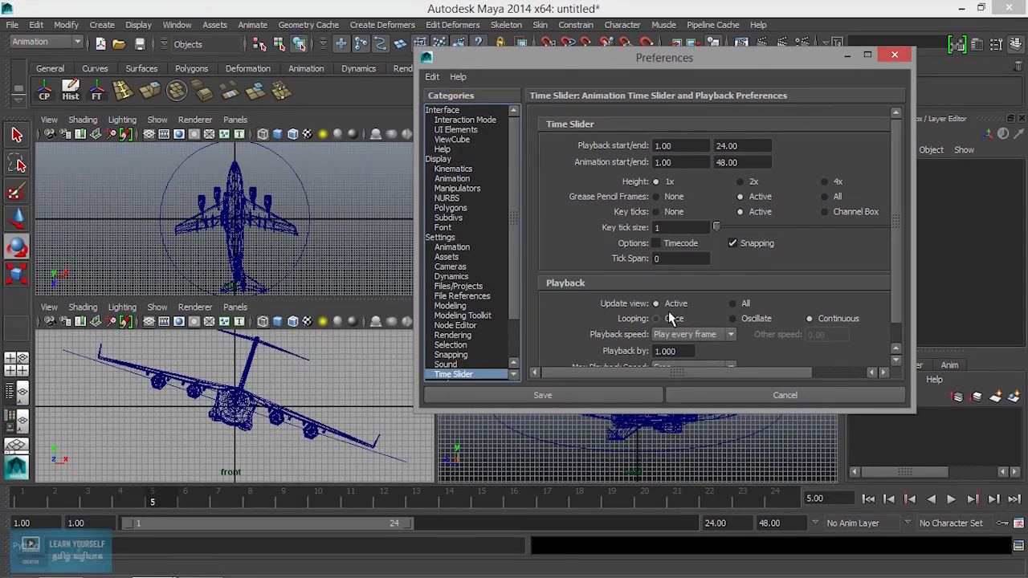
{"action": "left_click", "coordinate": [608, 399]}
{"action": "left_click", "coordinate": [949, 500]}
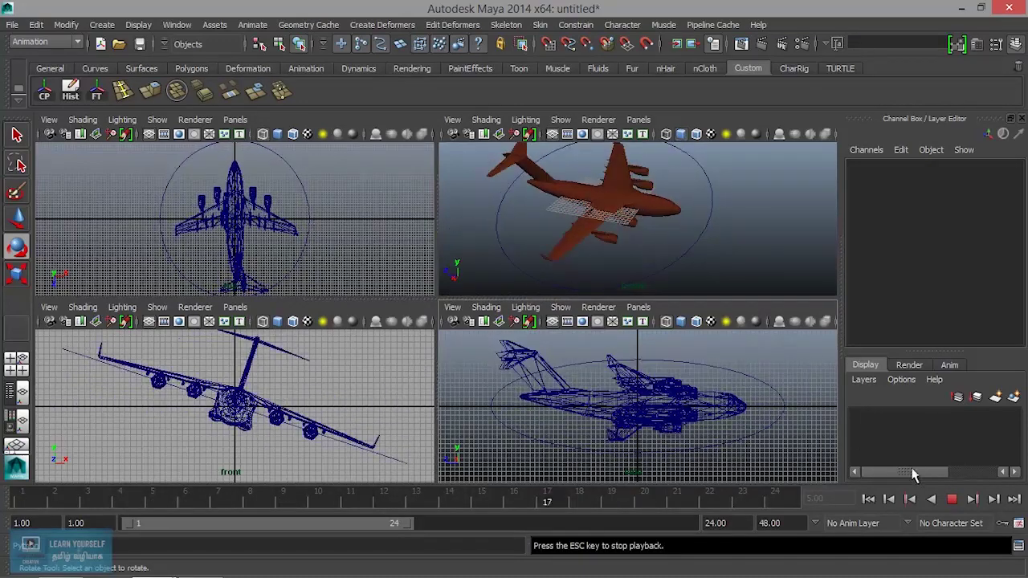
Stop the airplane playback at frame 1 and reopen the Time Slider preferences.
{"action": "left_click", "coordinate": [951, 499]}
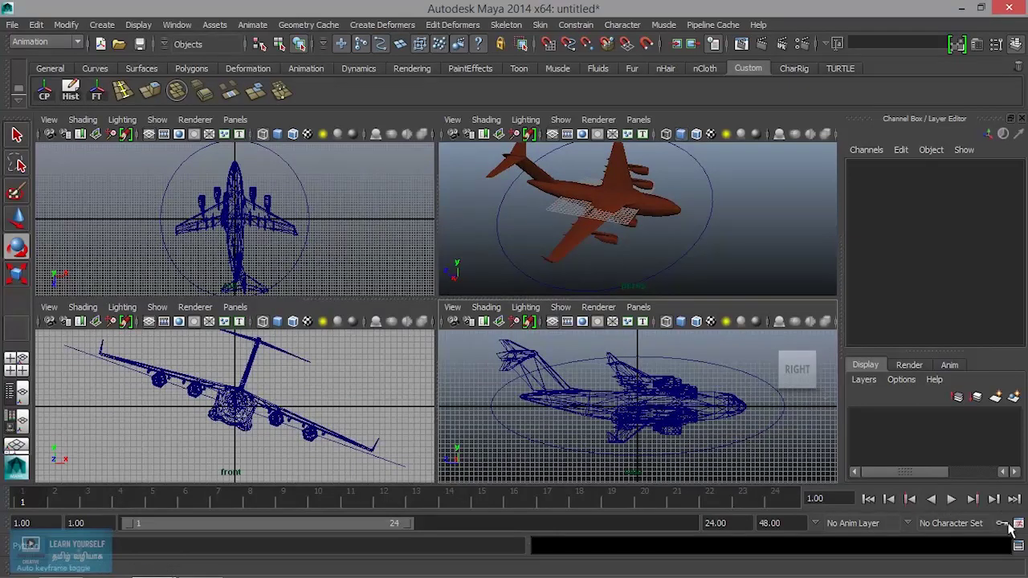
{"action": "left_click", "coordinate": [1018, 523]}
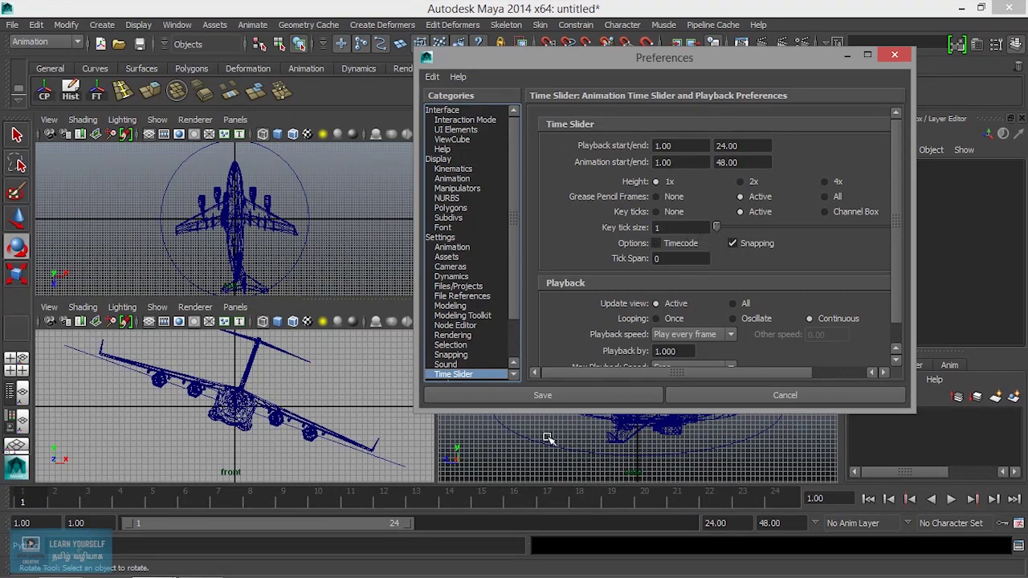
Select the control circle, enlarge its key ticks, then reset Key tick size to 1.
{"action": "left_click", "coordinate": [523, 468]}
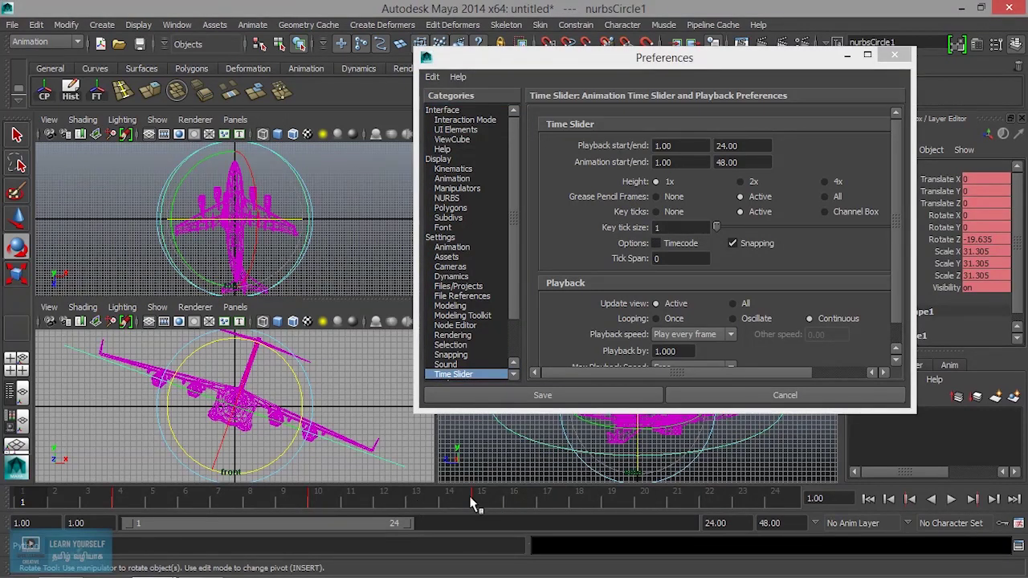
{"action": "left_click_drag", "start_coordinate": [717, 228], "coordinate": [769, 228]}
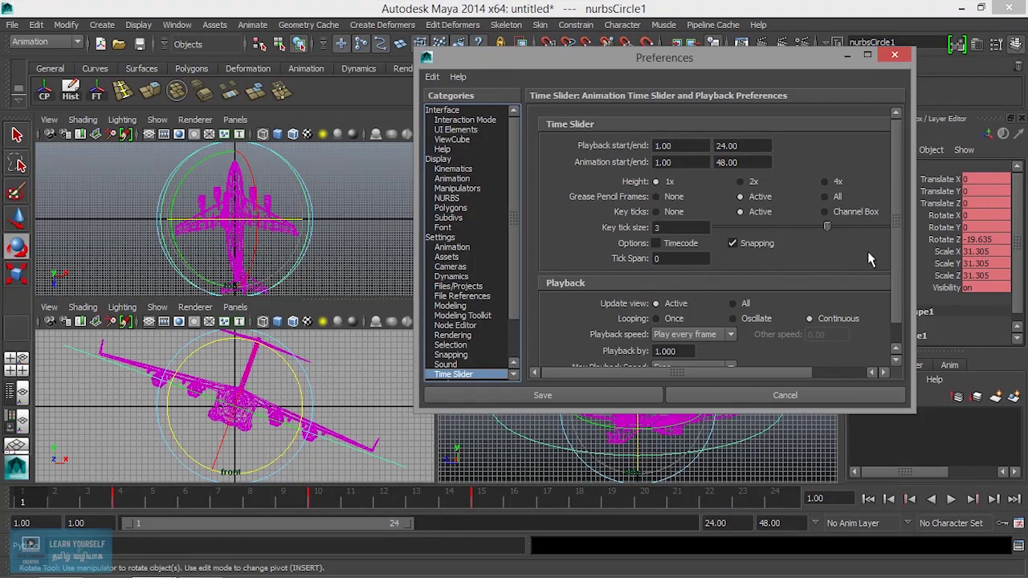
{"action": "left_click_drag", "start_coordinate": [813, 233], "coordinate": [697, 235]}
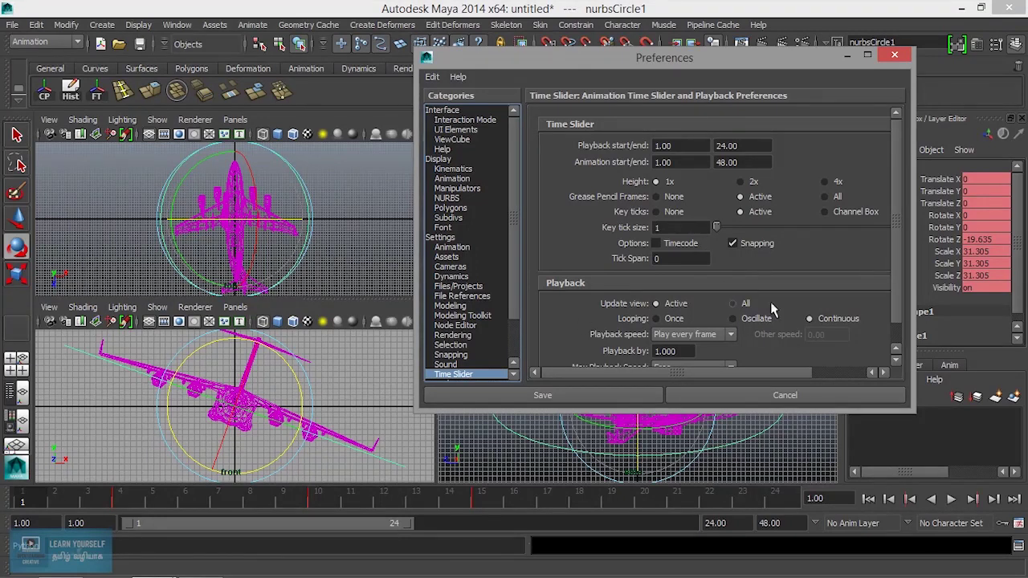
Scrub to frame 3 and check the playback speeds, leaving Play every frame.
{"action": "left_click_drag", "start_coordinate": [899, 206], "coordinate": [898, 291]}
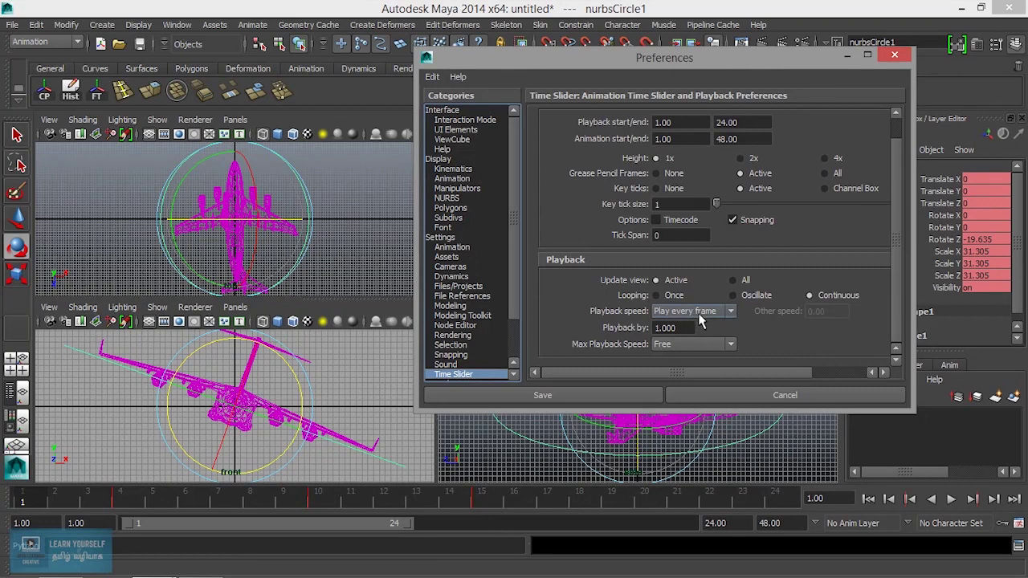
{"action": "left_click_drag", "start_coordinate": [23, 504], "coordinate": [89, 503]}
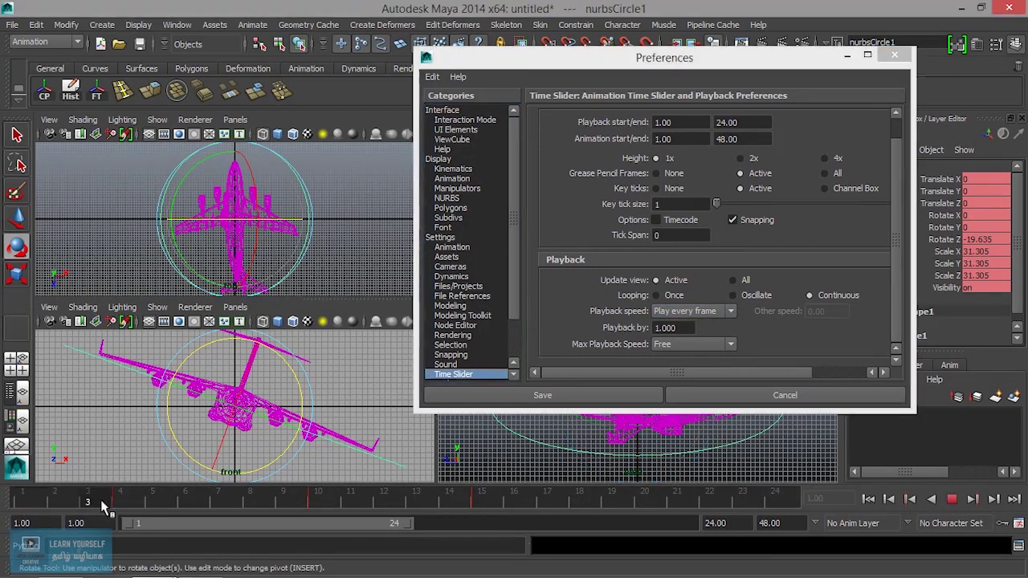
{"action": "left_click", "coordinate": [697, 312]}
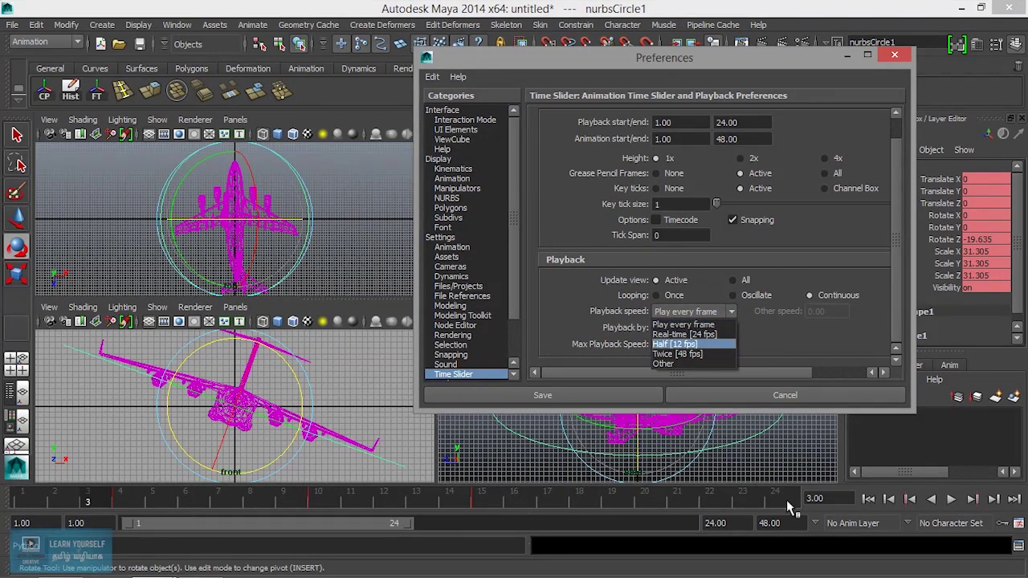
{"action": "left_click", "coordinate": [763, 70]}
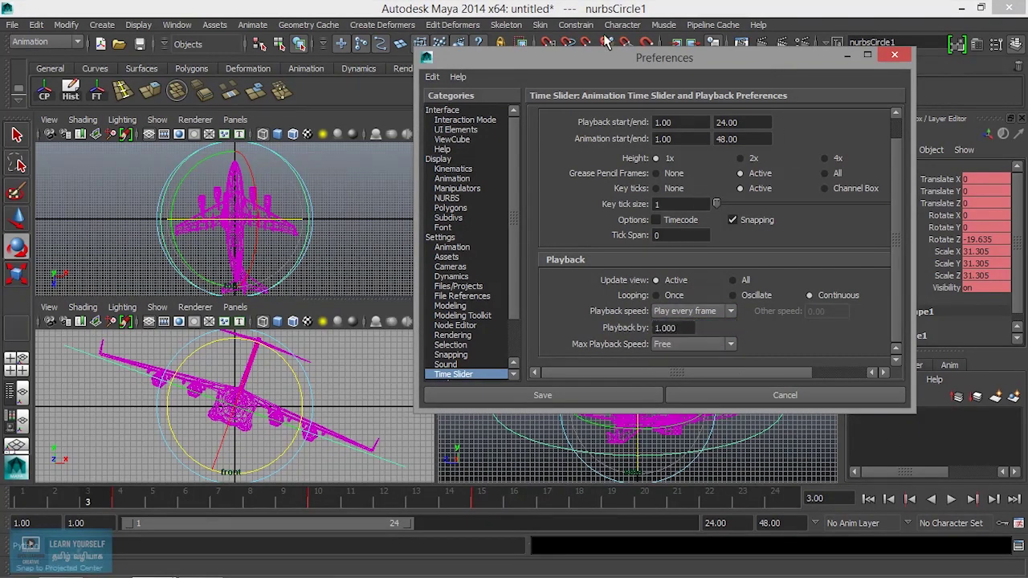
Deselect the control circle and play, then stop, the airplane animation.
{"action": "left_click_drag", "start_coordinate": [566, 56], "coordinate": [836, 66]}
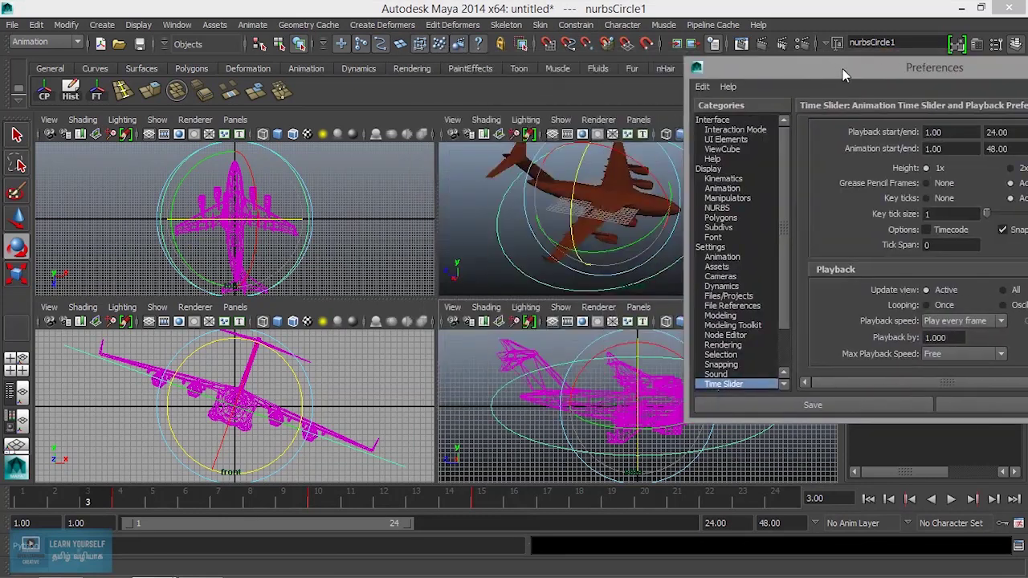
{"action": "left_click", "coordinate": [467, 223]}
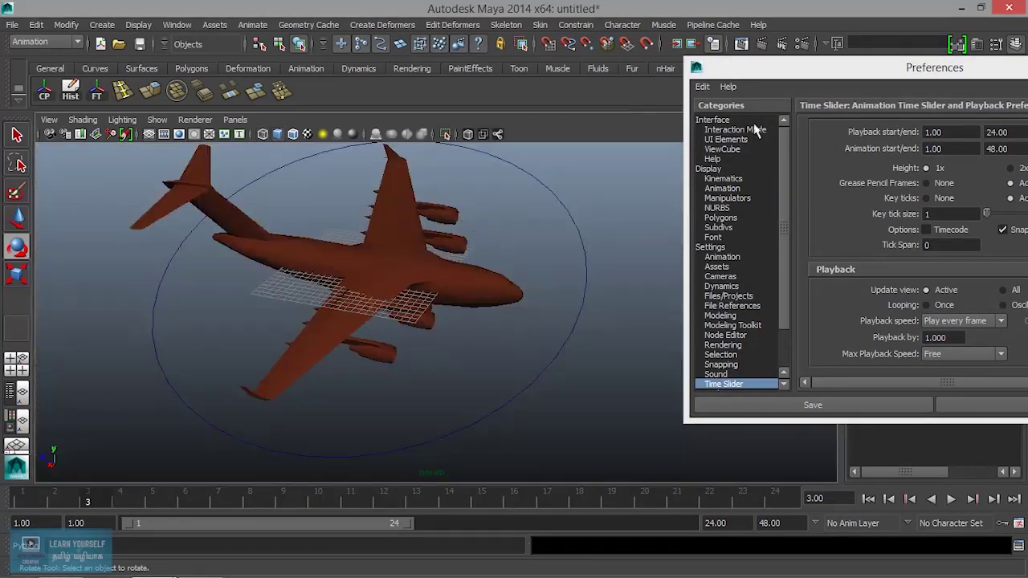
{"action": "left_click_drag", "start_coordinate": [828, 73], "coordinate": [633, 51]}
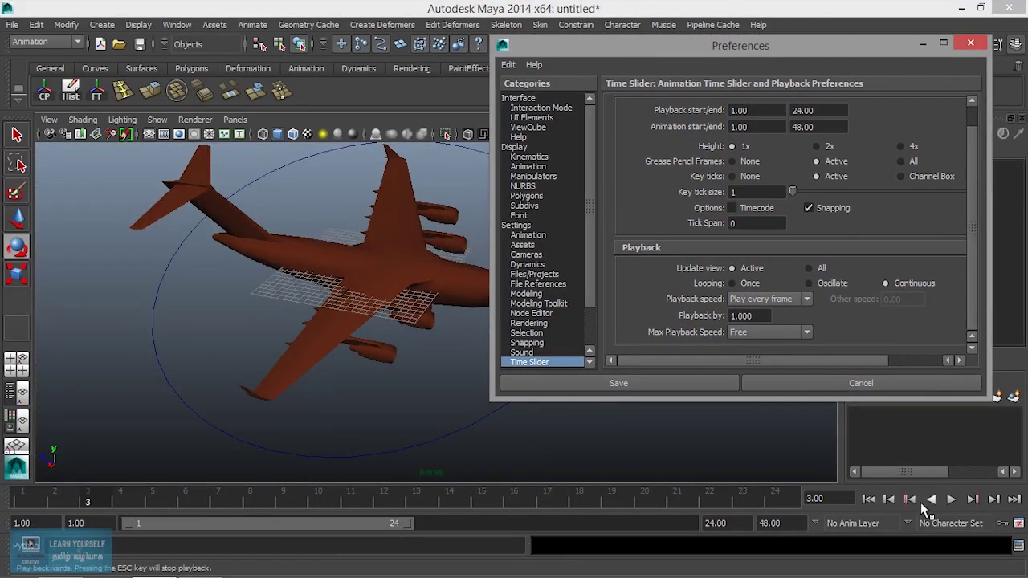
{"action": "left_click", "coordinate": [947, 498]}
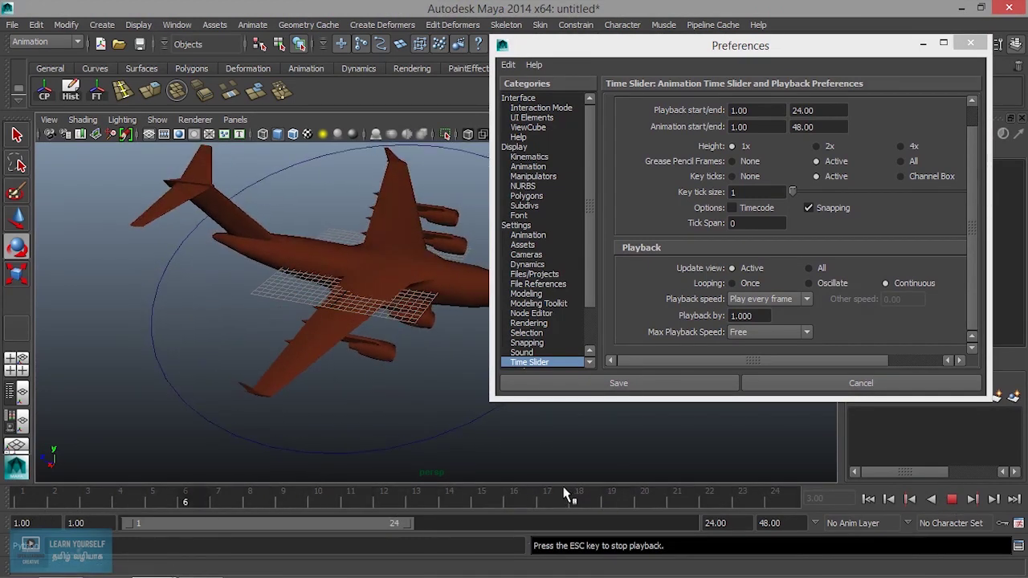
{"action": "left_click", "coordinate": [952, 499]}
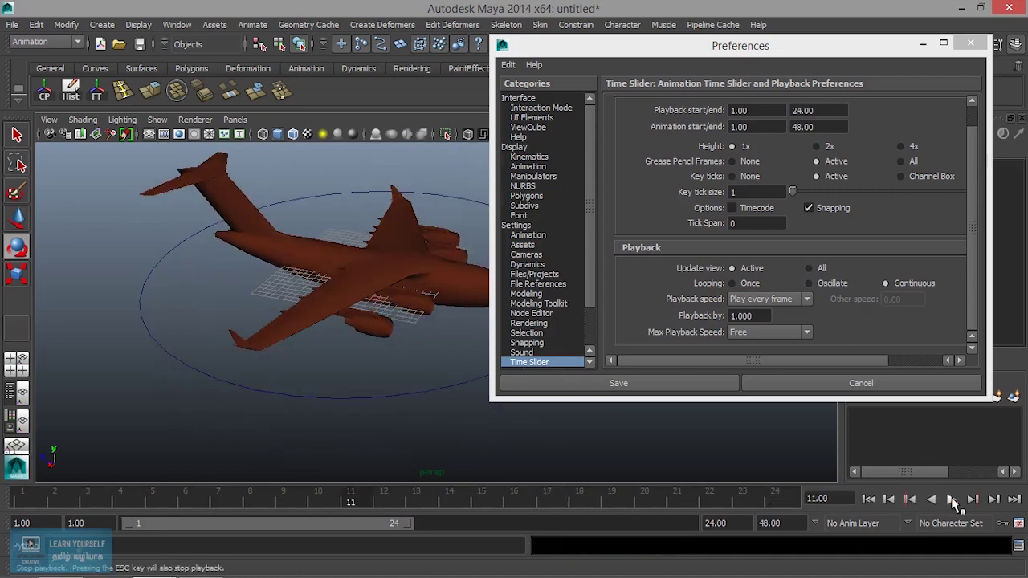
Set Playback speed to Real-time [24 fps] and replay the animation at that rate.
{"action": "left_click", "coordinate": [804, 301]}
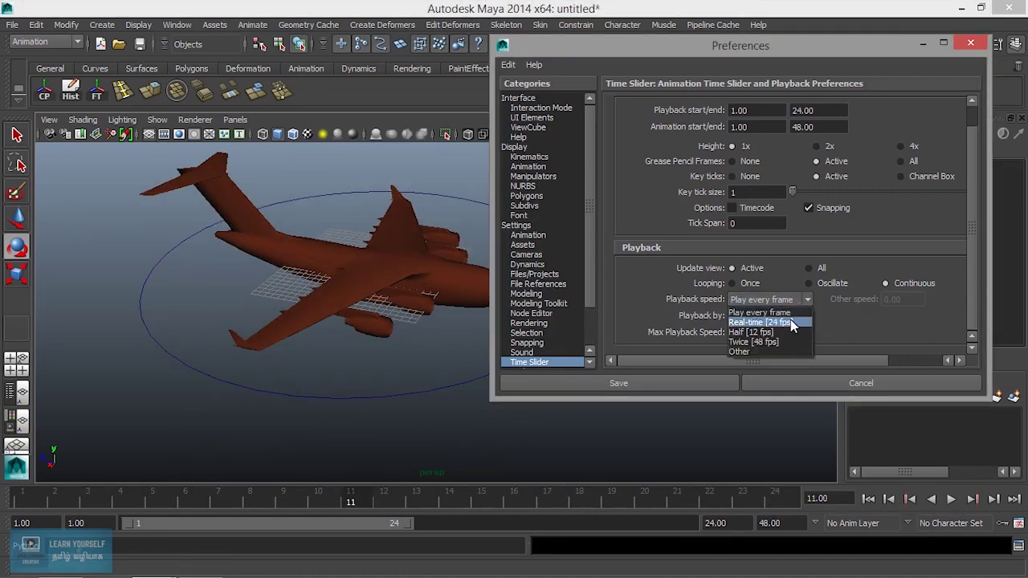
{"action": "left_click", "coordinate": [790, 323]}
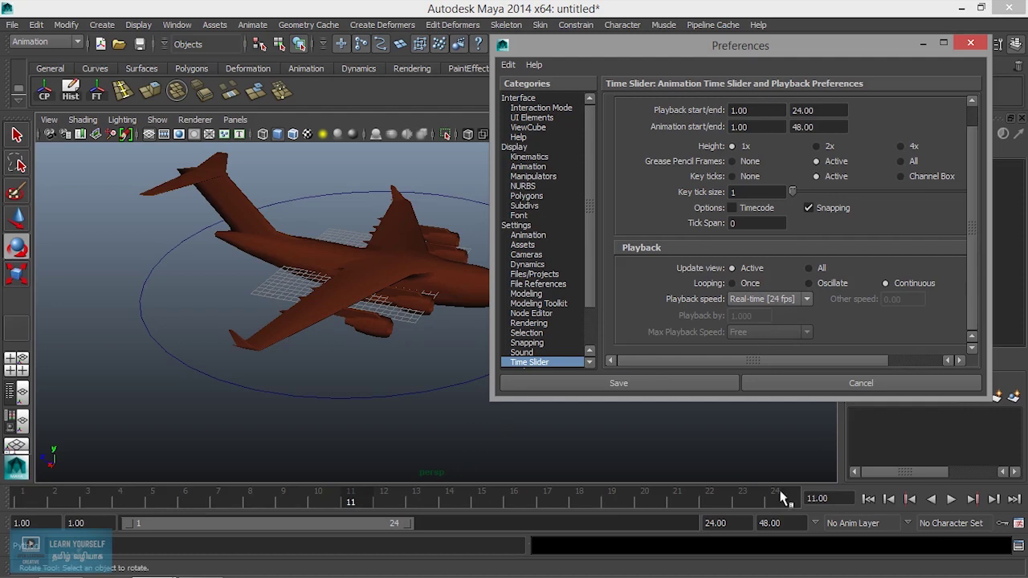
{"action": "left_click", "coordinate": [950, 499]}
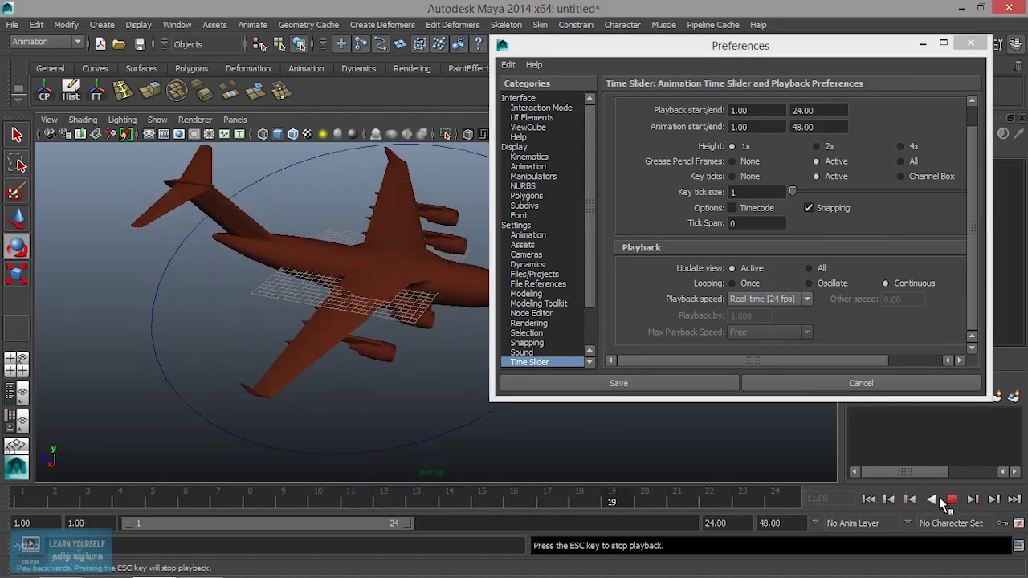
{"action": "left_click", "coordinate": [773, 302]}
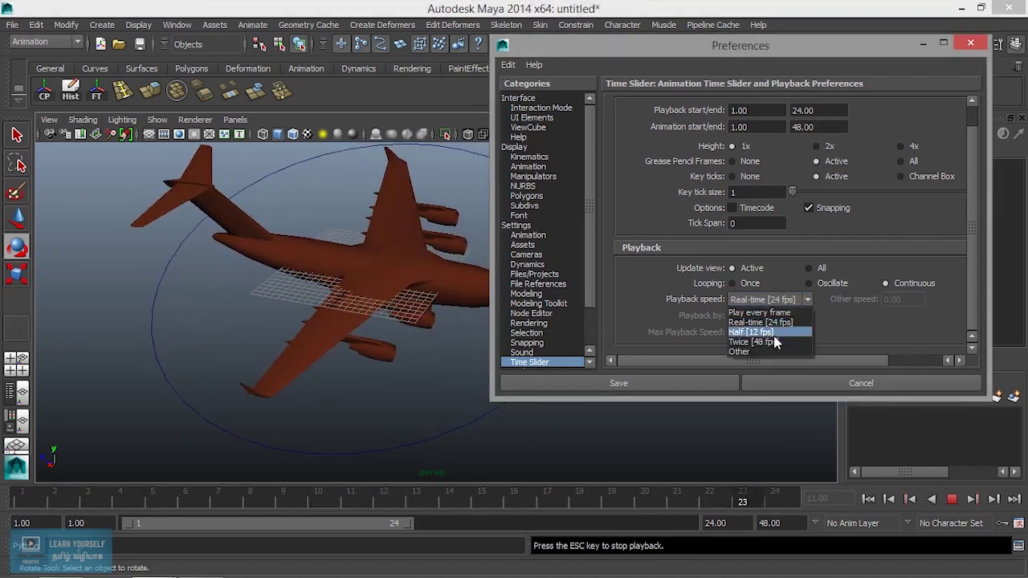
Try playback speeds Half [12 fps] and Twice [48 fps], then stop playback.
{"action": "left_click", "coordinate": [774, 332]}
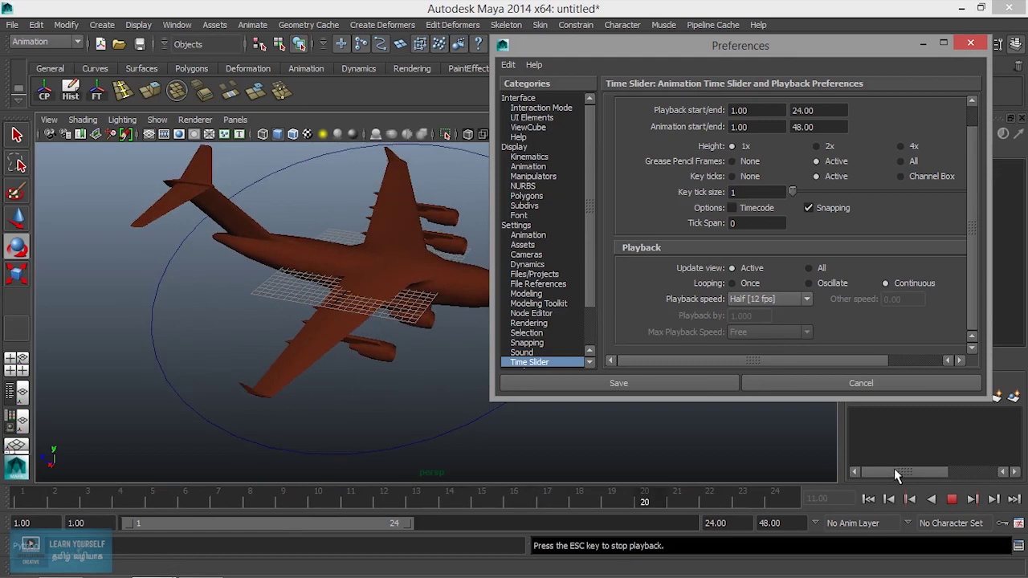
{"action": "left_click", "coordinate": [790, 298]}
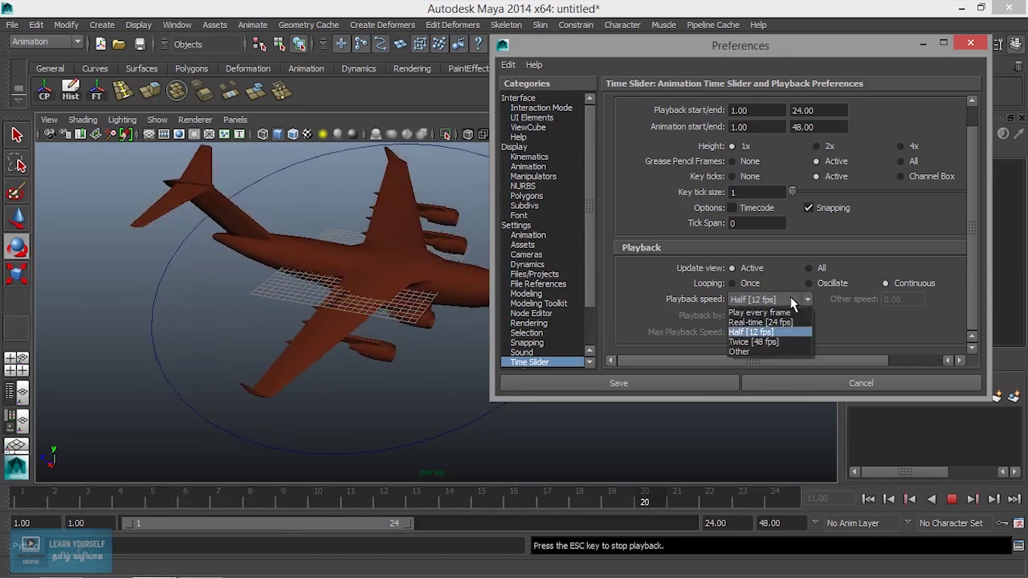
{"action": "left_click", "coordinate": [786, 342]}
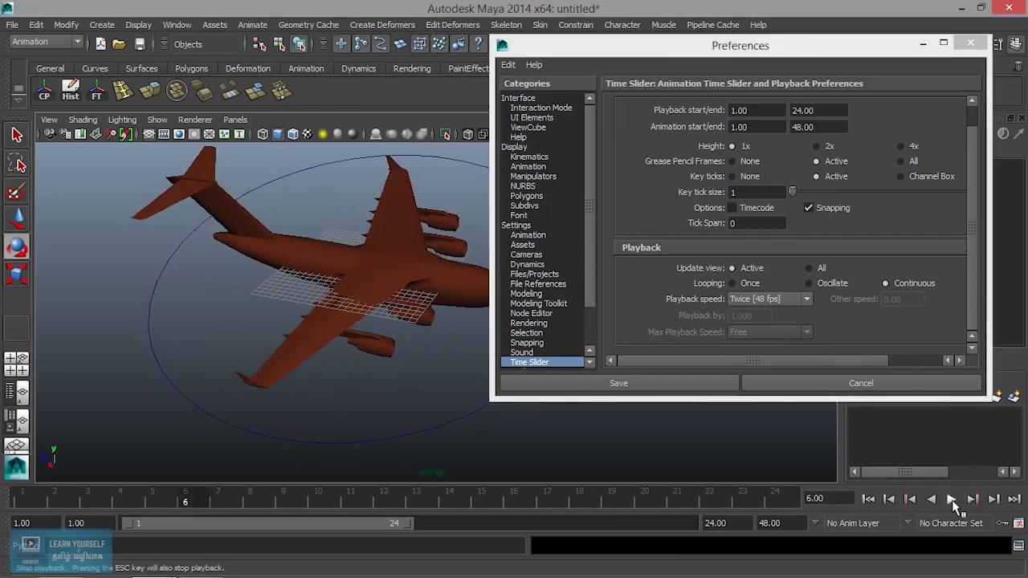
{"action": "left_click", "coordinate": [951, 500]}
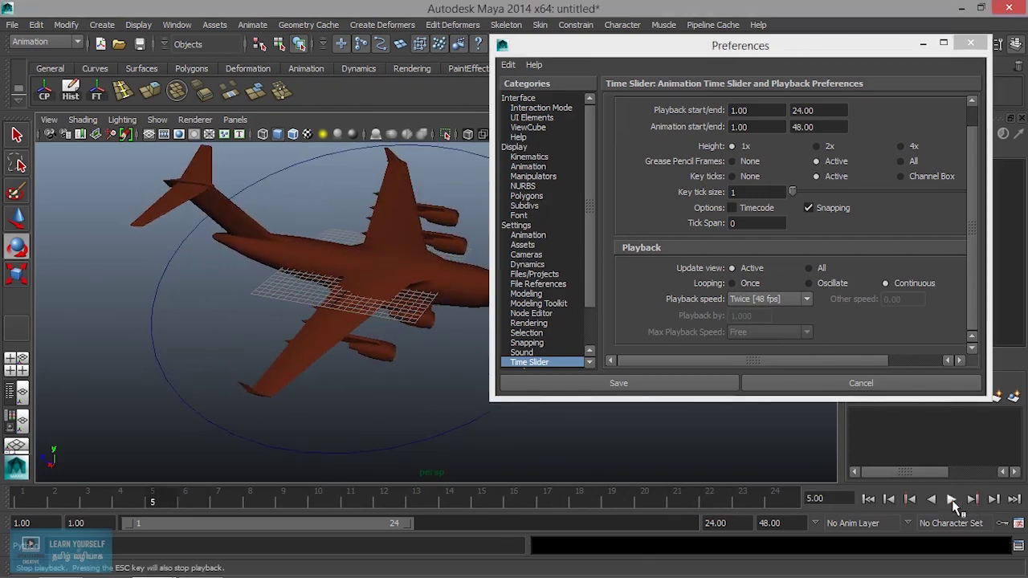
Switch playback speed to Other and select its 0.00 custom value.
{"action": "left_click", "coordinate": [766, 298]}
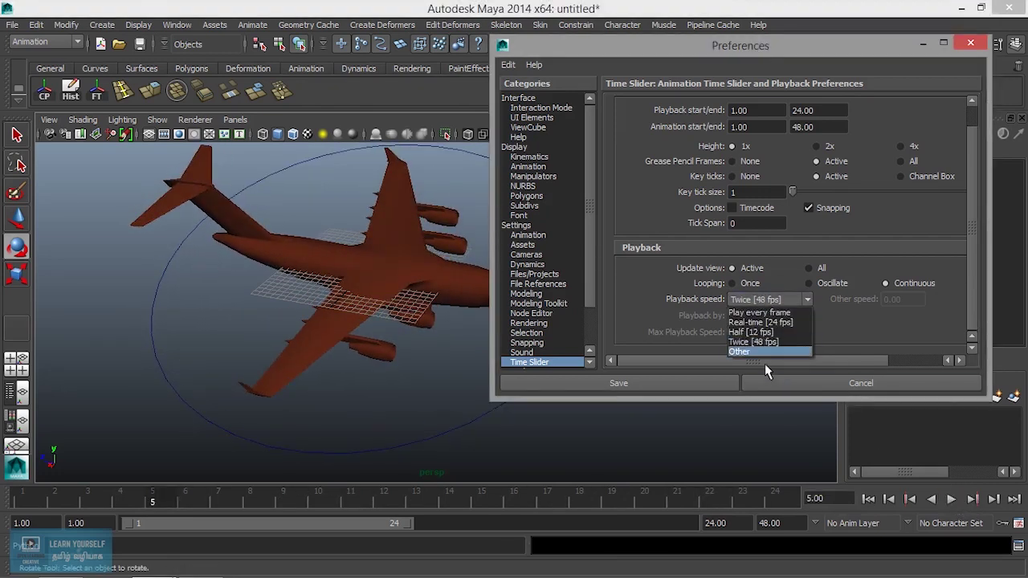
{"action": "left_click", "coordinate": [773, 353]}
{"action": "left_click", "coordinate": [898, 299]}
{"action": "left_click_drag", "start_coordinate": [897, 300], "coordinate": [858, 310]}
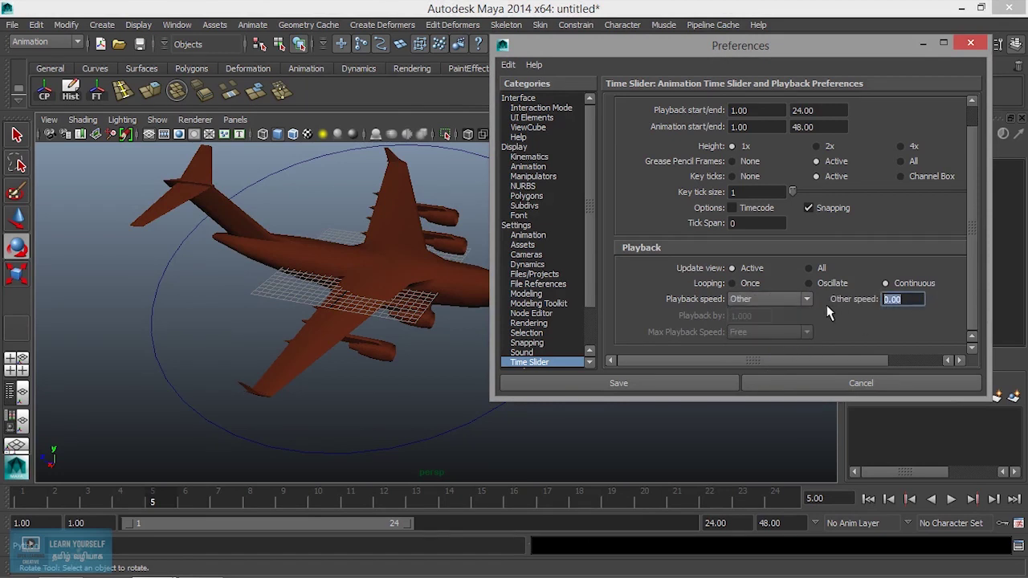
Restore Real-time [24 fps], save the preferences, and play the animation.
{"action": "left_click", "coordinate": [771, 299]}
{"action": "left_click", "coordinate": [766, 324]}
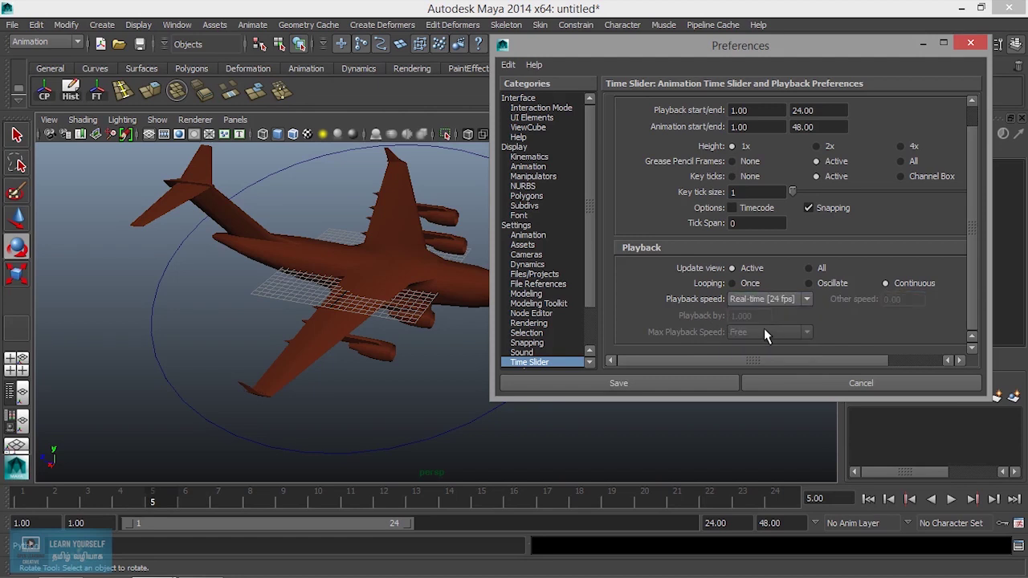
{"action": "left_click", "coordinate": [680, 383]}
{"action": "left_click", "coordinate": [950, 499]}
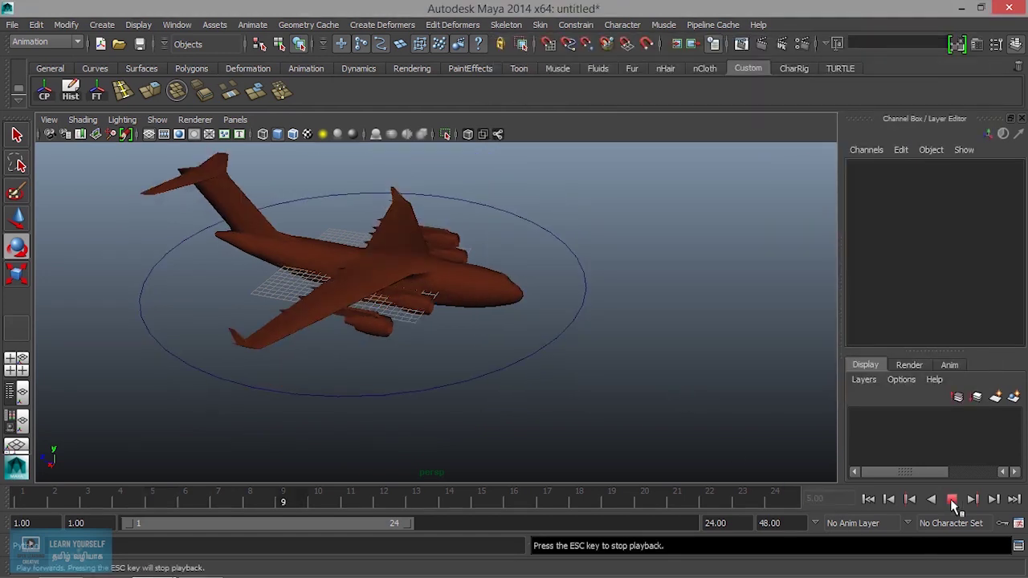